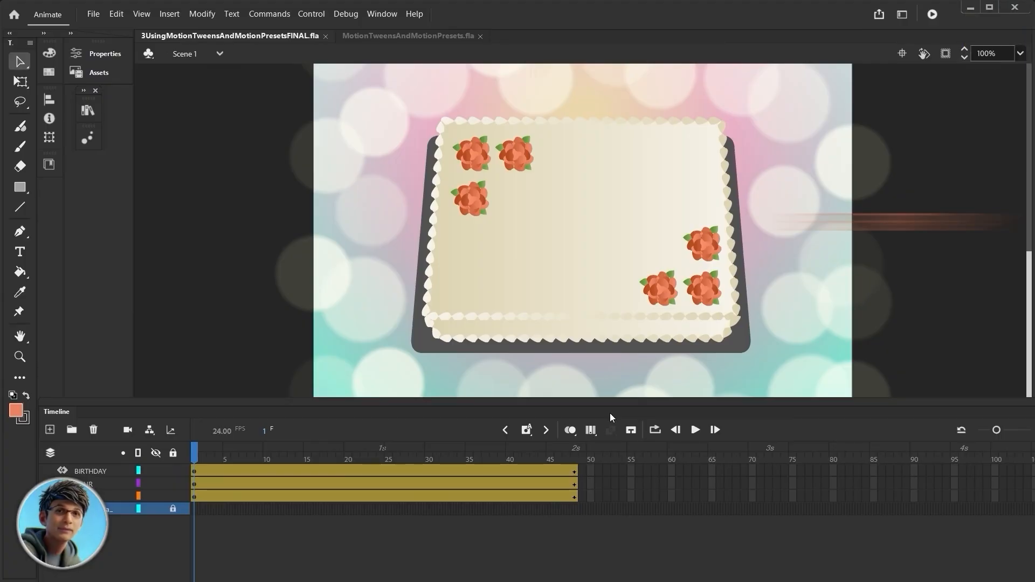
Play the finished example animation in the timeline to preview the tweened birthday text over the cake
left_click(695, 430)
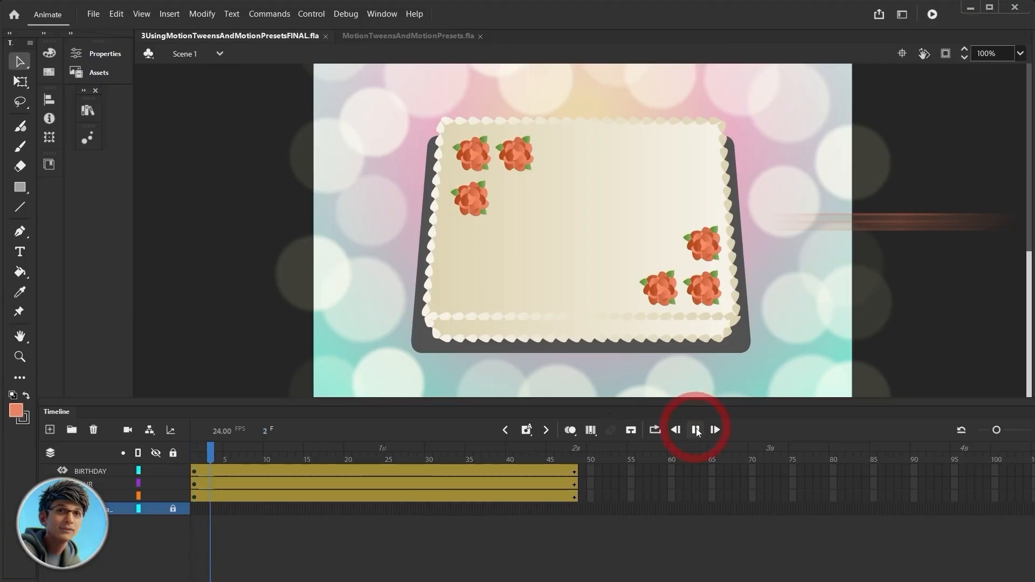
left_click(696, 430)
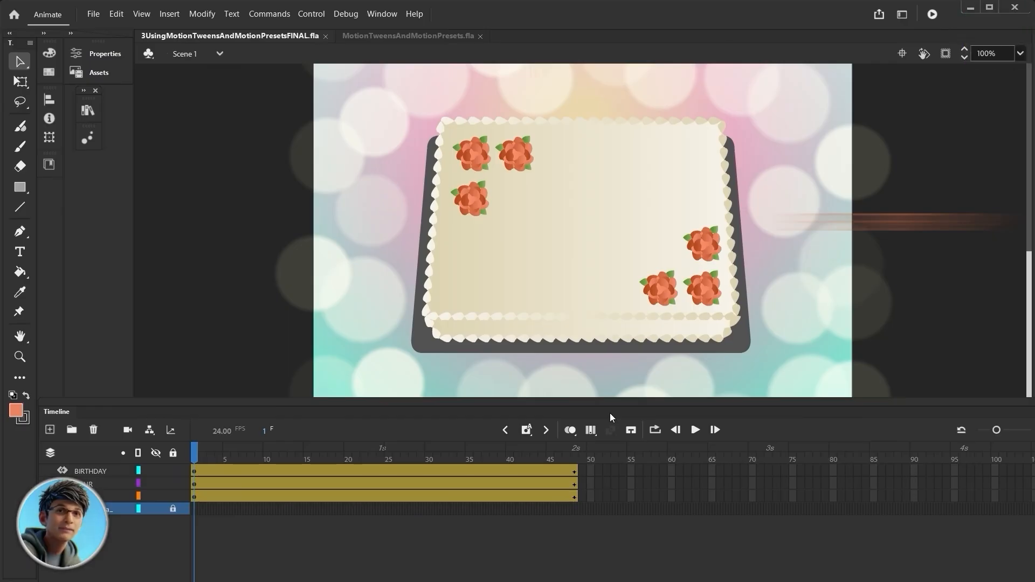
left_click(695, 430)
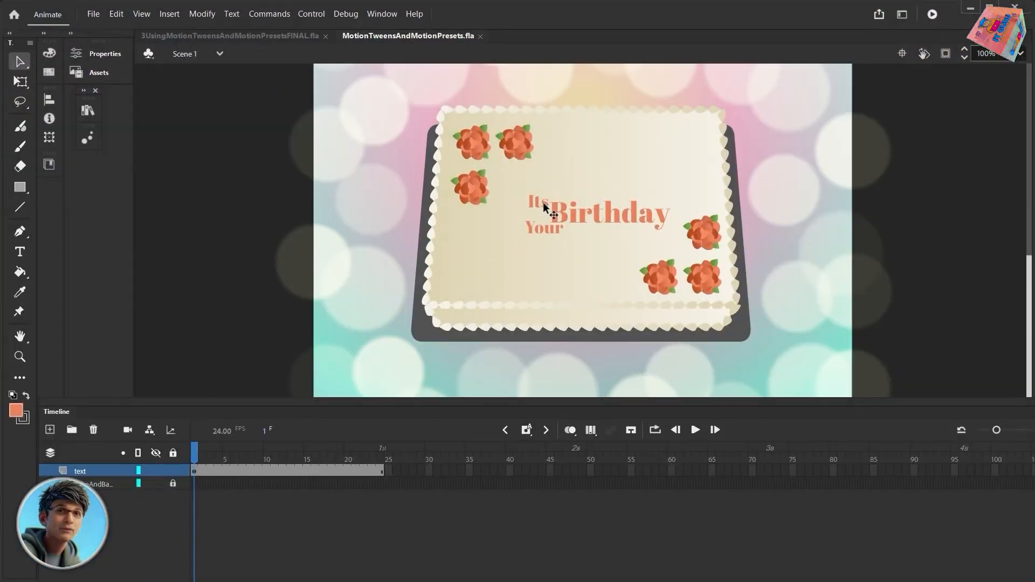
Examine the character properties and available fonts for the "Its" text block on the cake
left_click(544, 204)
left_click(597, 217)
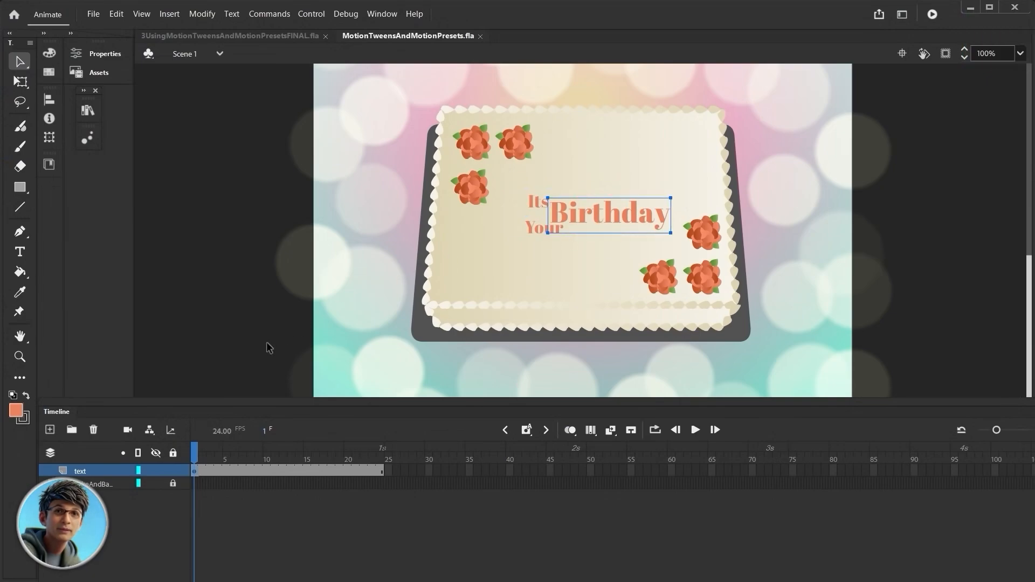
left_click(20, 252)
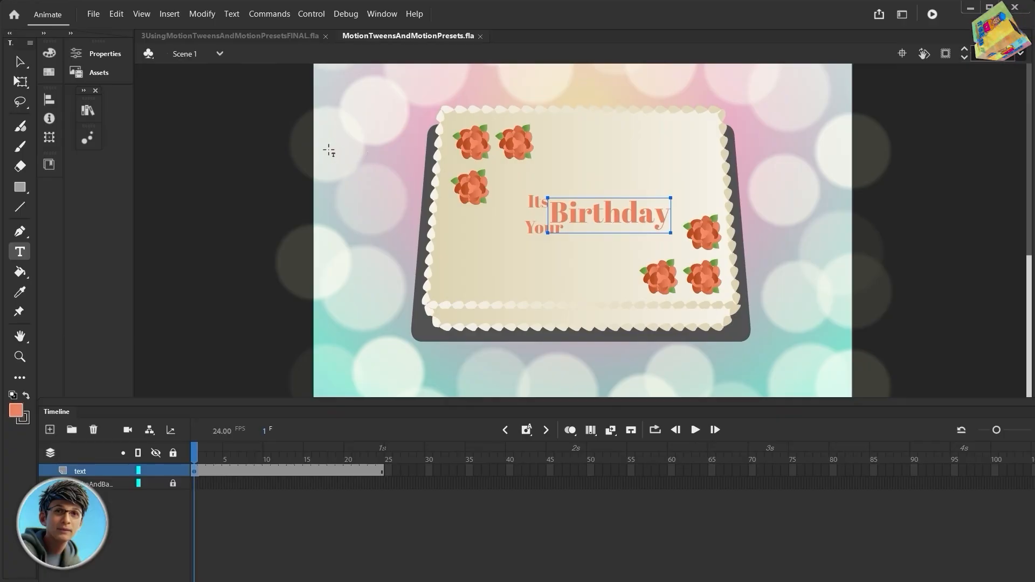
left_click(198, 229)
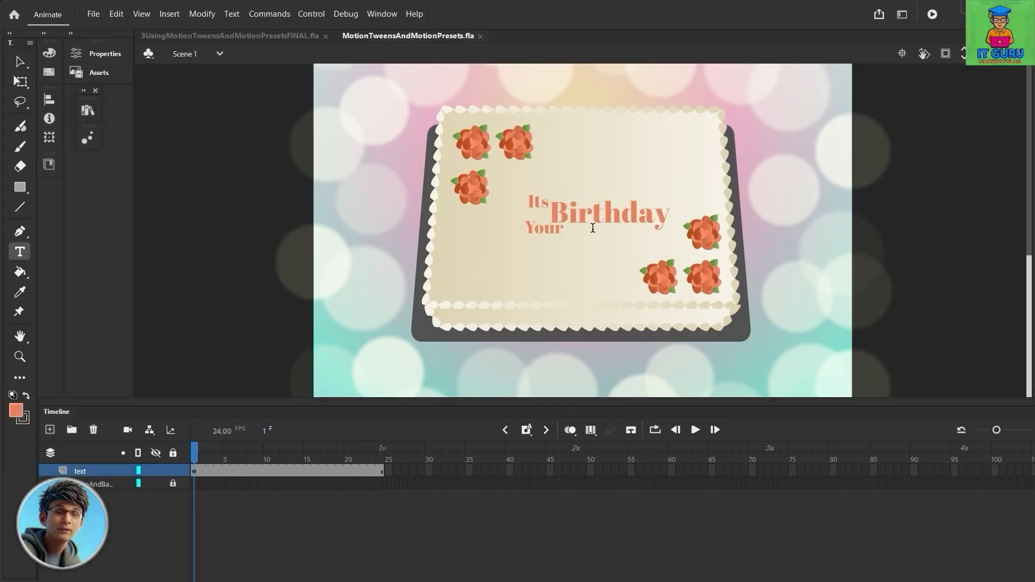
double_click(540, 203)
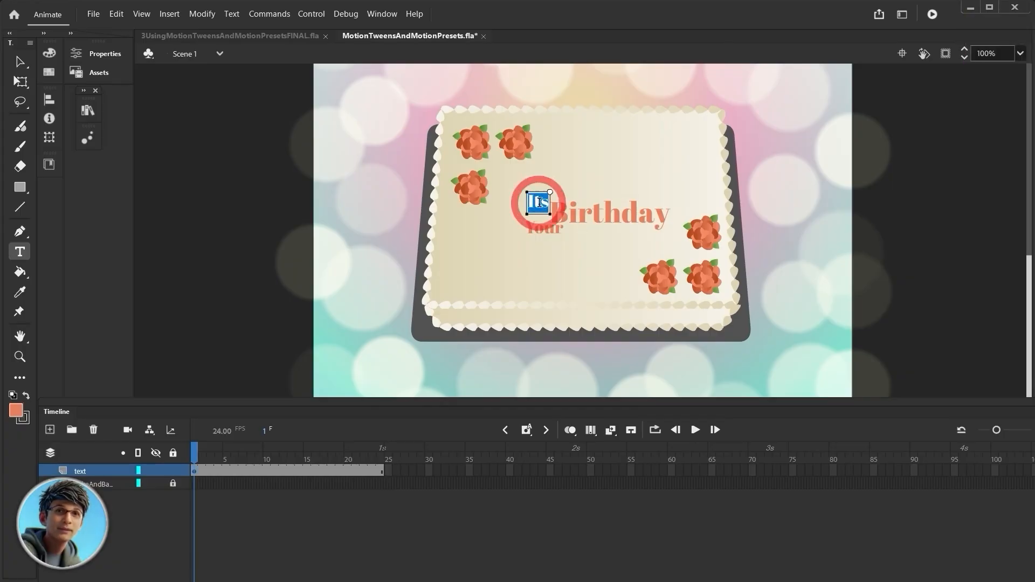
left_click(96, 53)
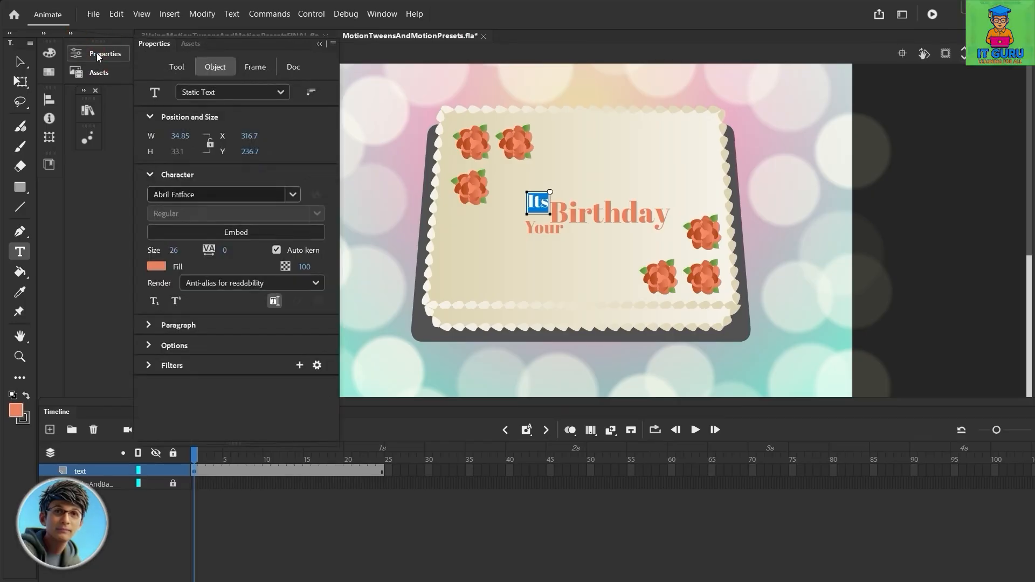
left_click(291, 195)
left_click(322, 147)
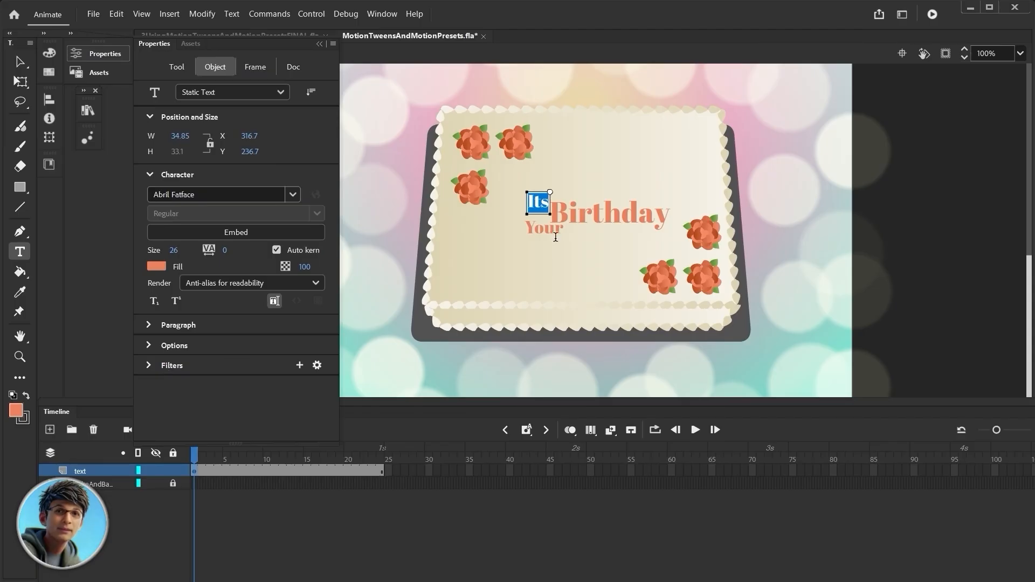
Check that "Birthday" and "Your" are separate text blocks on the text layer
left_click(568, 212)
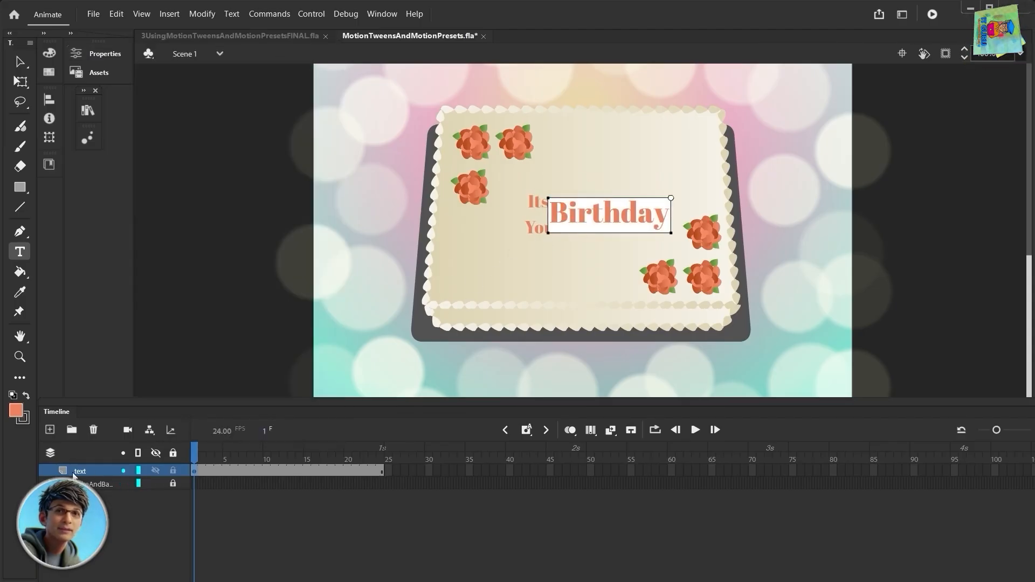
left_click(537, 228)
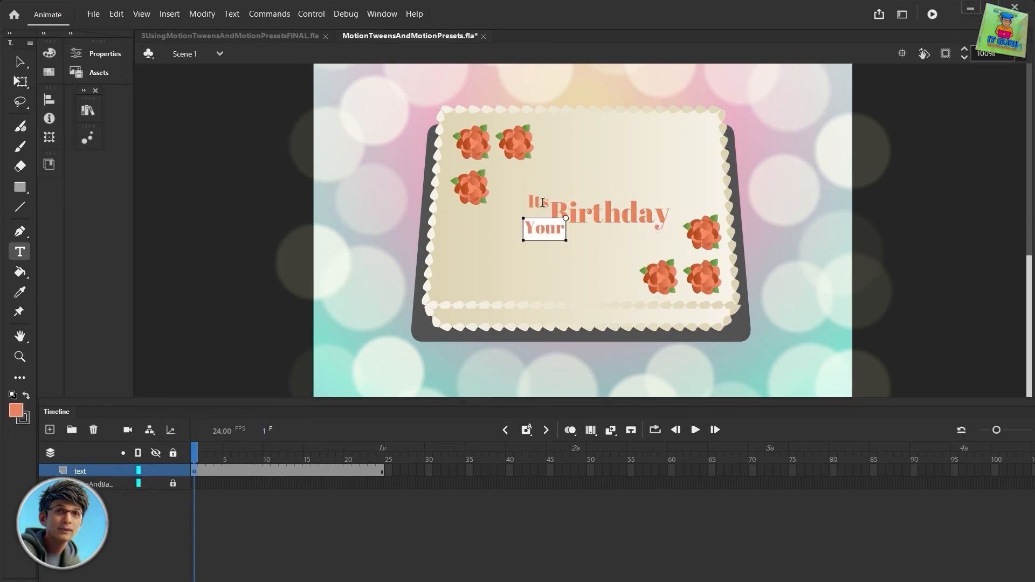
left_click(615, 218)
left_click(535, 226)
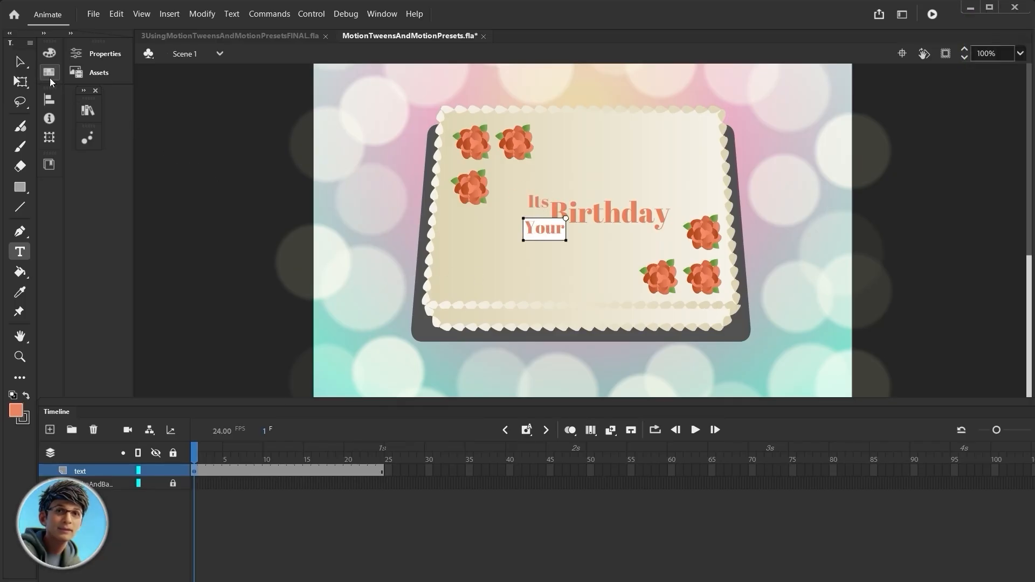
key("Escape")
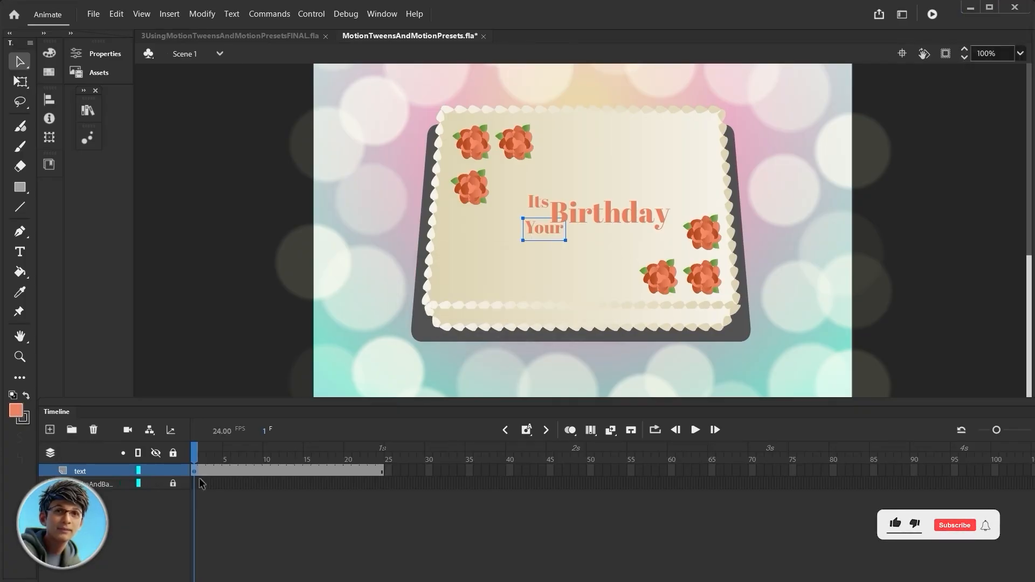
Distribute the three text blocks of the text layer to separate layers
left_click(270, 502)
left_click(82, 473)
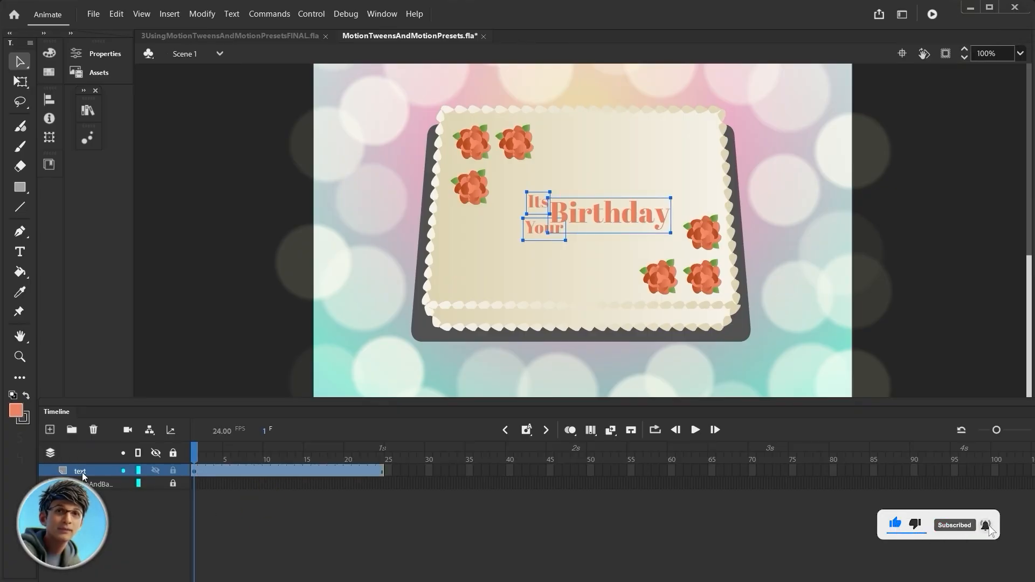
left_click(211, 19)
mouse_move(238, 177)
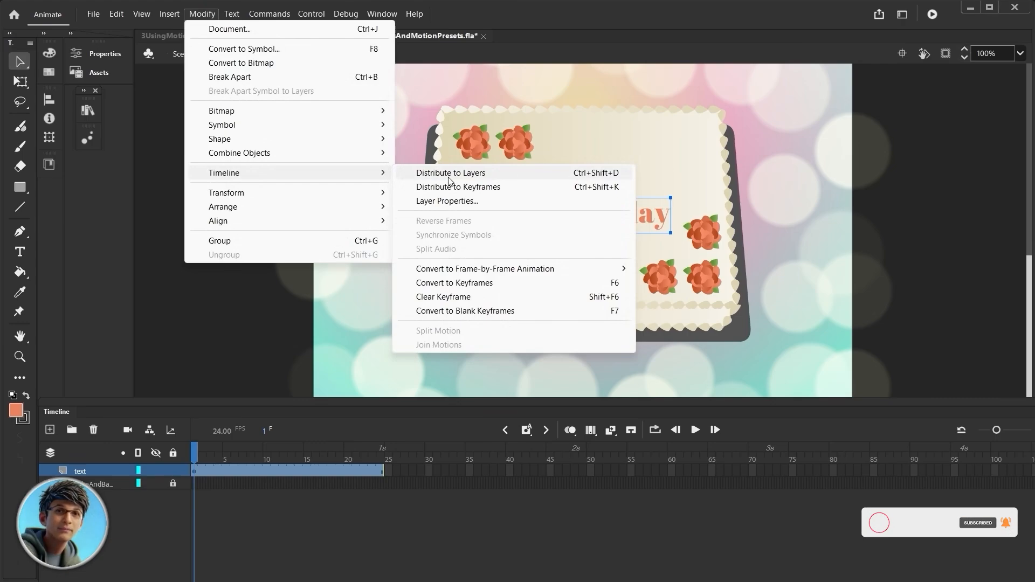
left_click(476, 173)
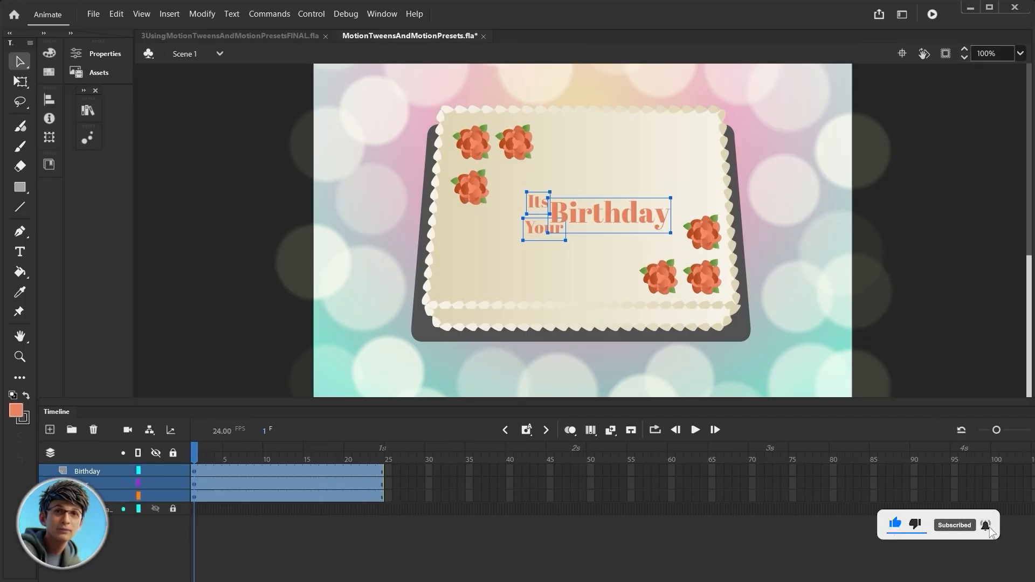
Review the cake and background folder and the three text layers, scrubbing the timeline to frame 24
left_click(52, 509)
left_click(53, 509)
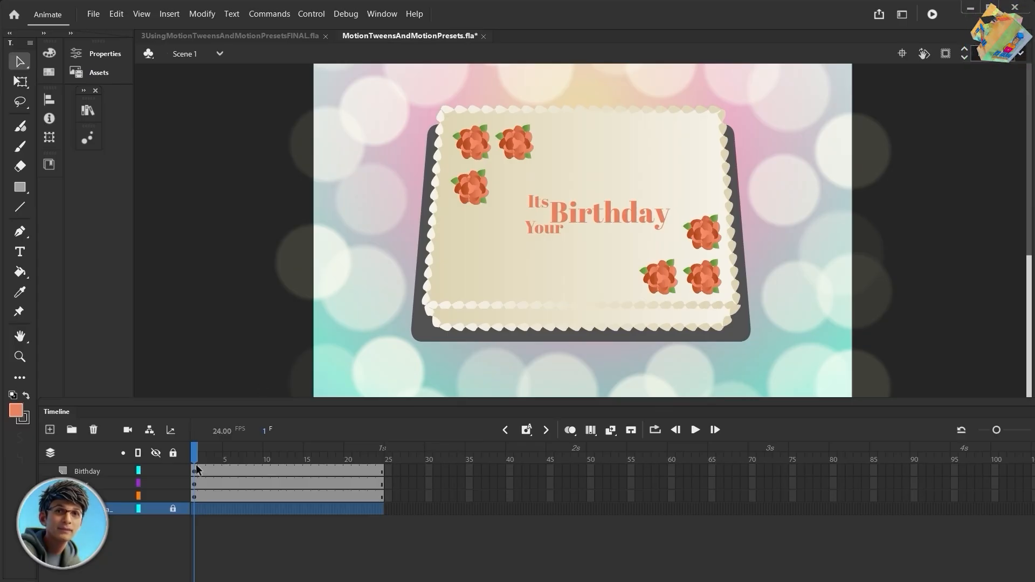
left_click(89, 472)
left_click(89, 484)
left_click(89, 496)
left_click_drag(195, 453, 378, 490)
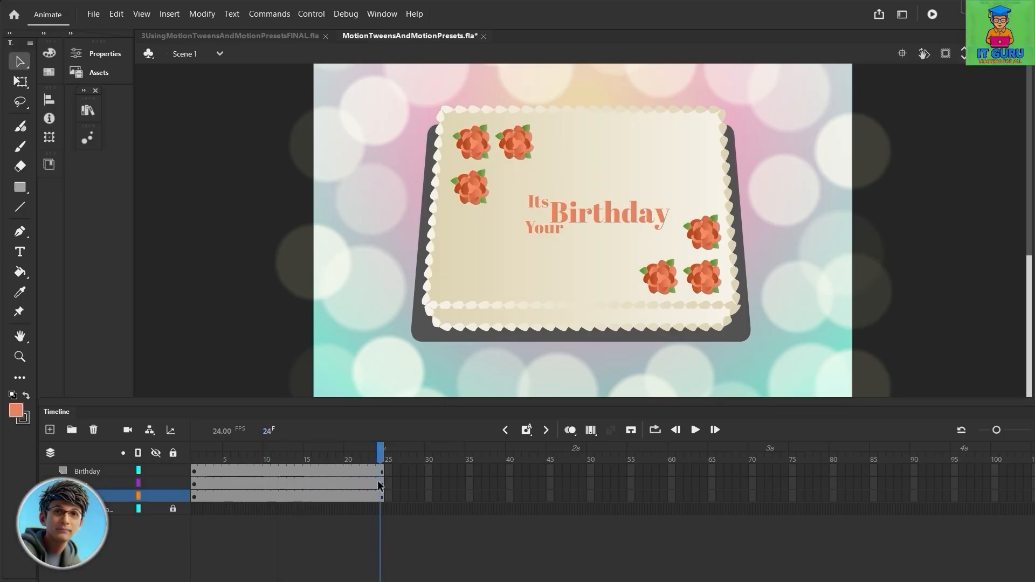
Remove the frames from 2 to 25 on the three text layers and compare them with the background folder's layers
left_click_drag(389, 468, 202, 492)
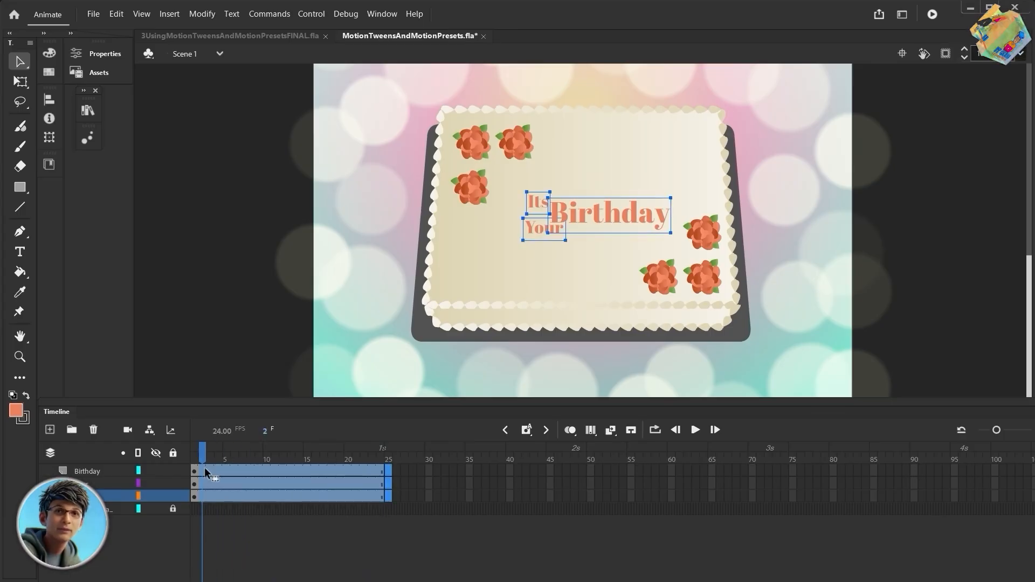
right_click(205, 470)
left_click(258, 164)
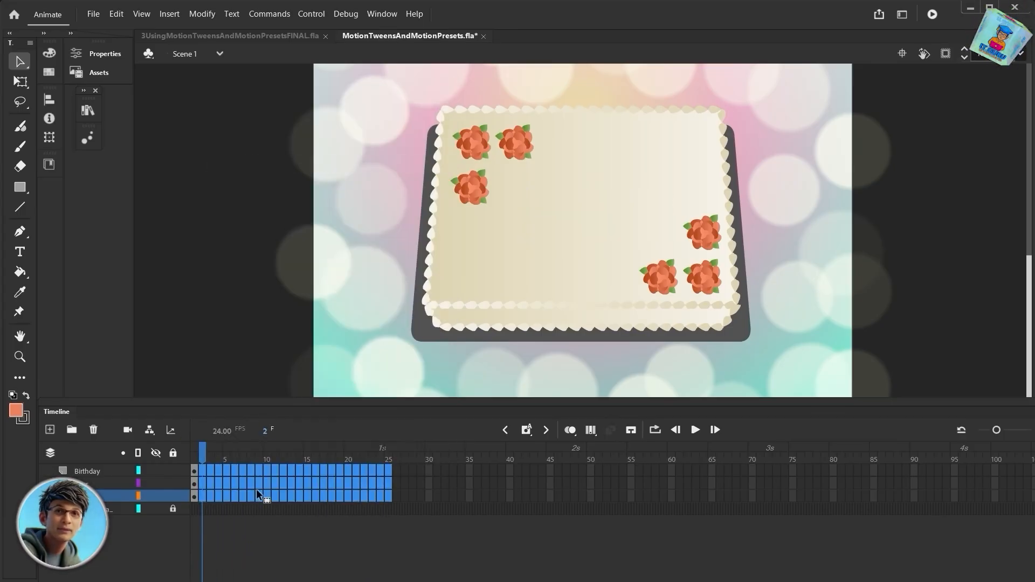
left_click(197, 456)
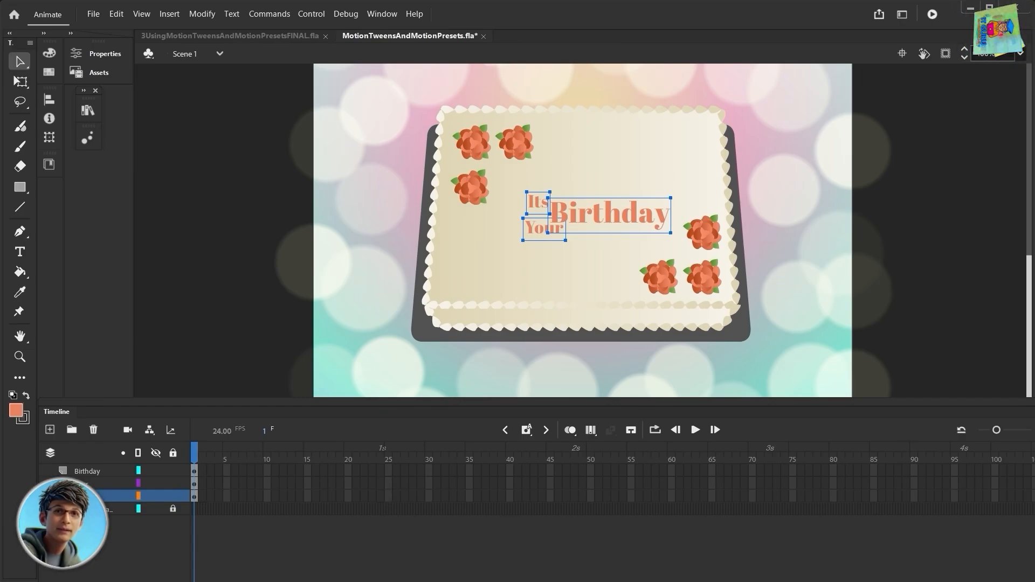
left_click(53, 509)
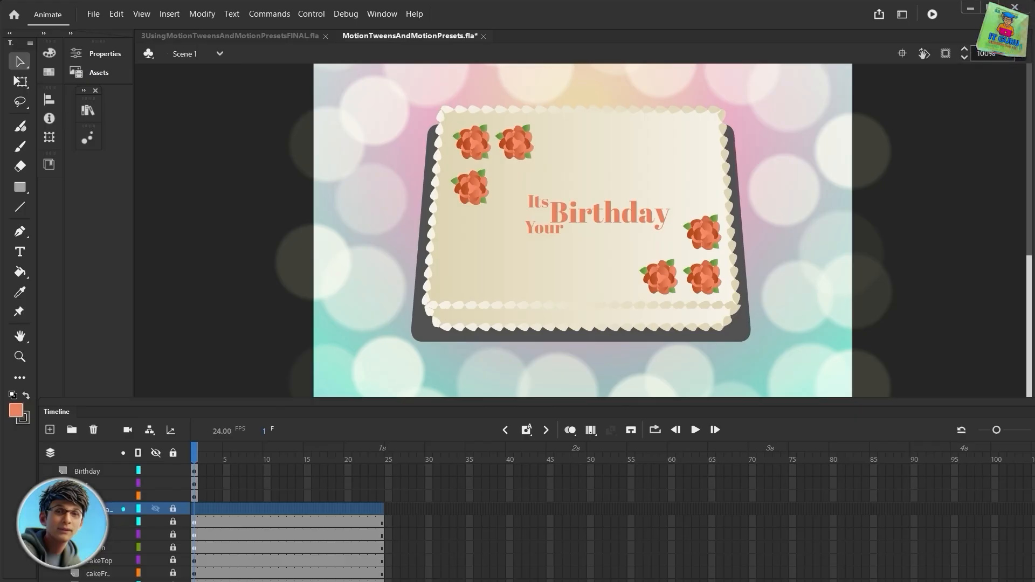
left_click(53, 509)
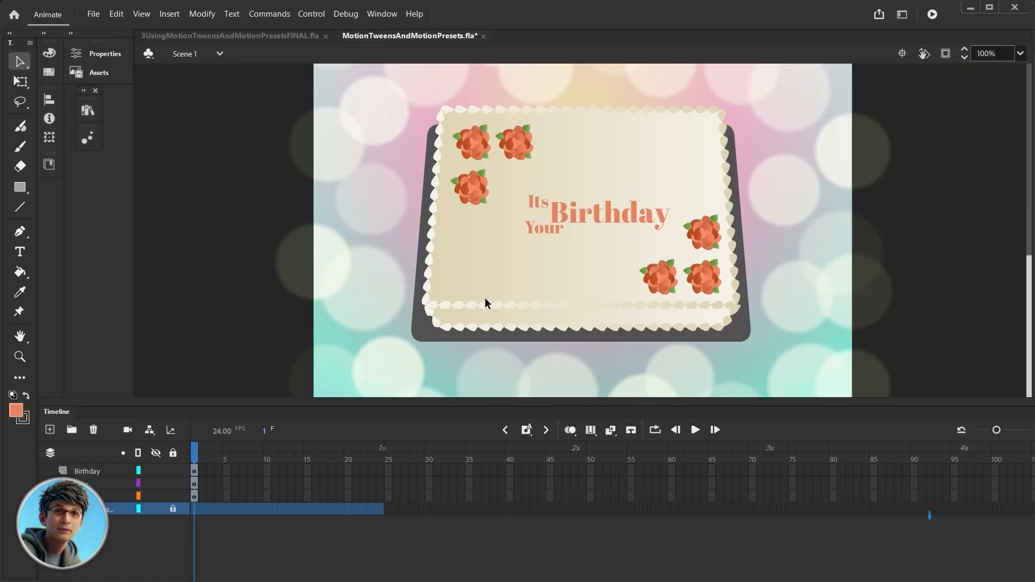
Undo the frame removal on the three text layers and clear the frame selection
key("ctrl+z")
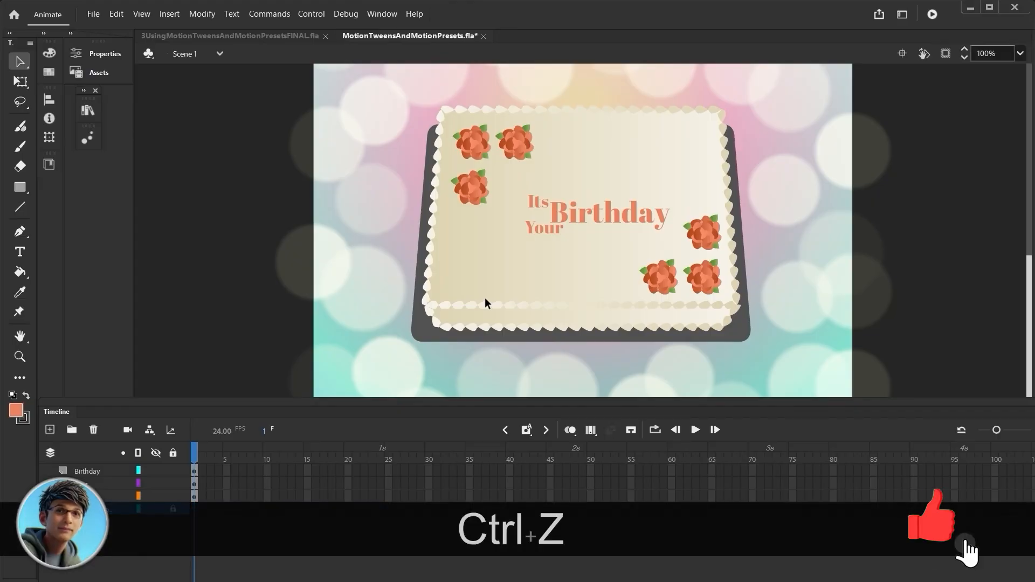
key("ctrl+z")
key("ctrl+z")
key("ctrl+z")
key("ctrl+z")
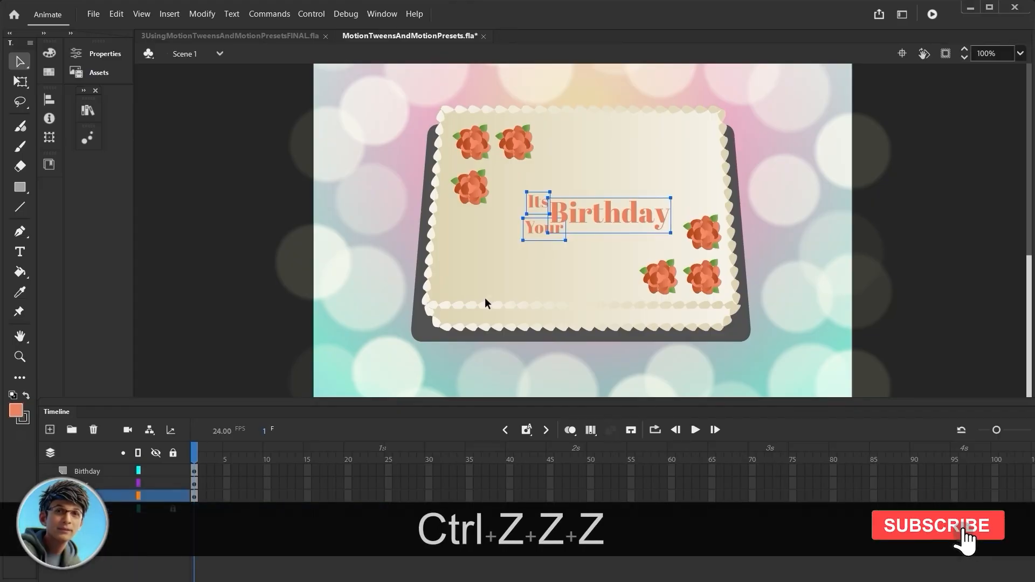
key("ctrl+z")
key("ctrl+z")
key("ctrl+z")
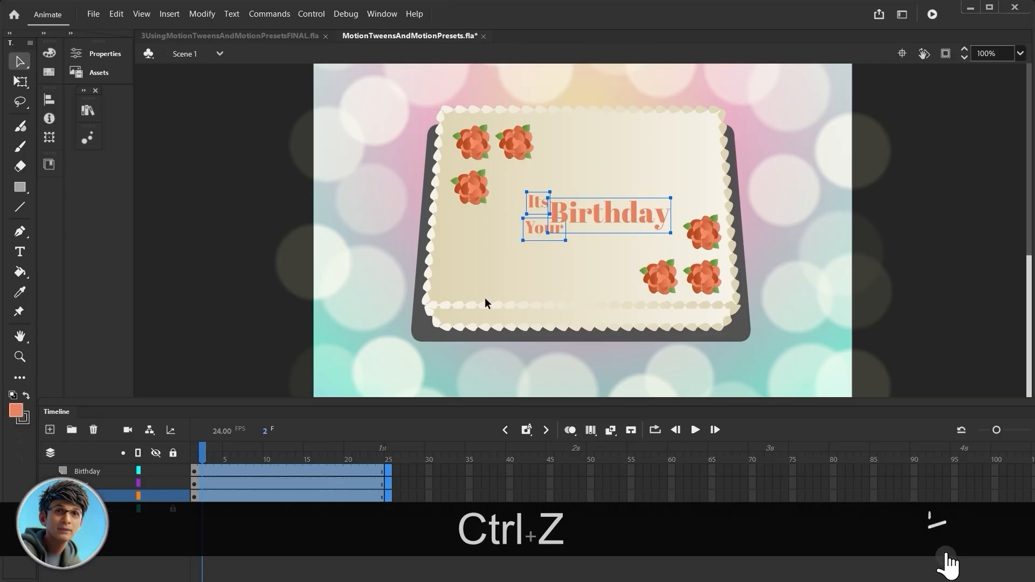
left_click(403, 483)
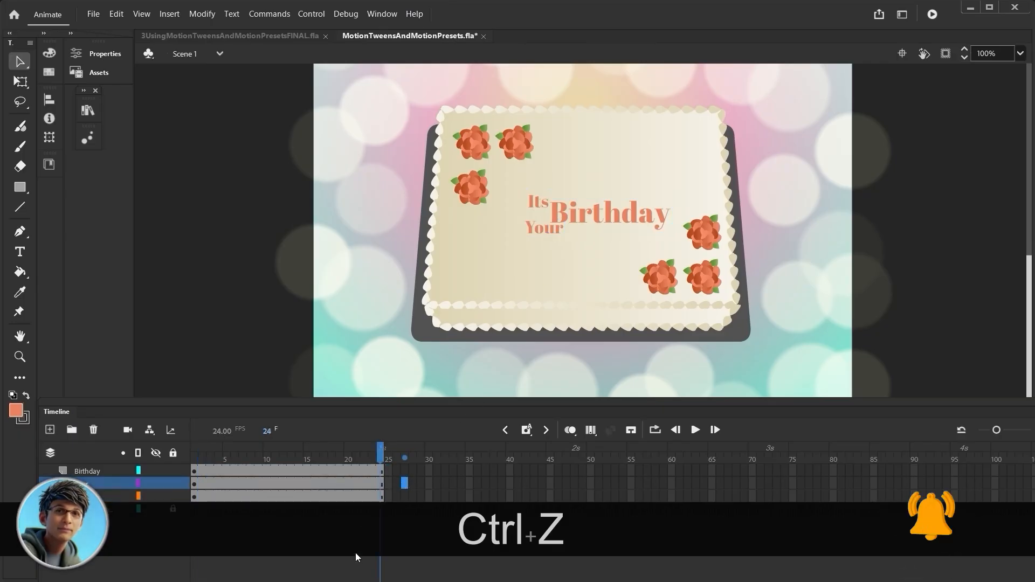
Create a motion tween on the Birthday layer's frame span
left_click(602, 215)
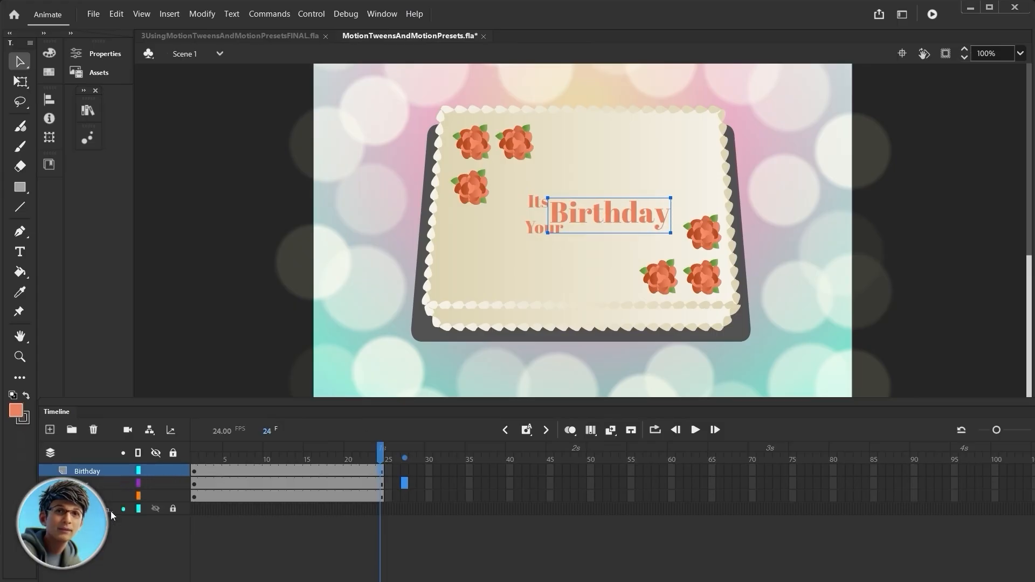
left_click(270, 471)
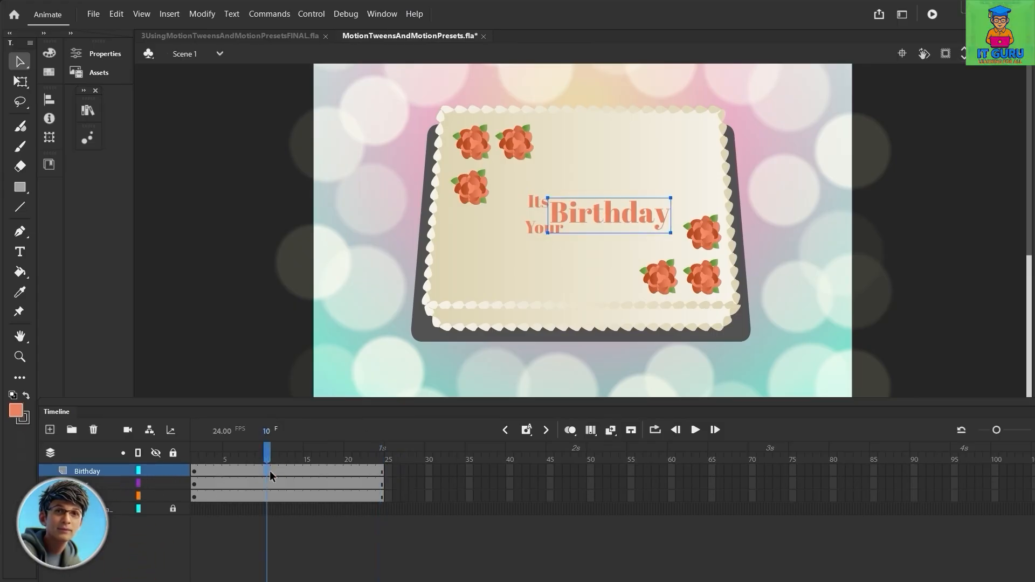
right_click(271, 472)
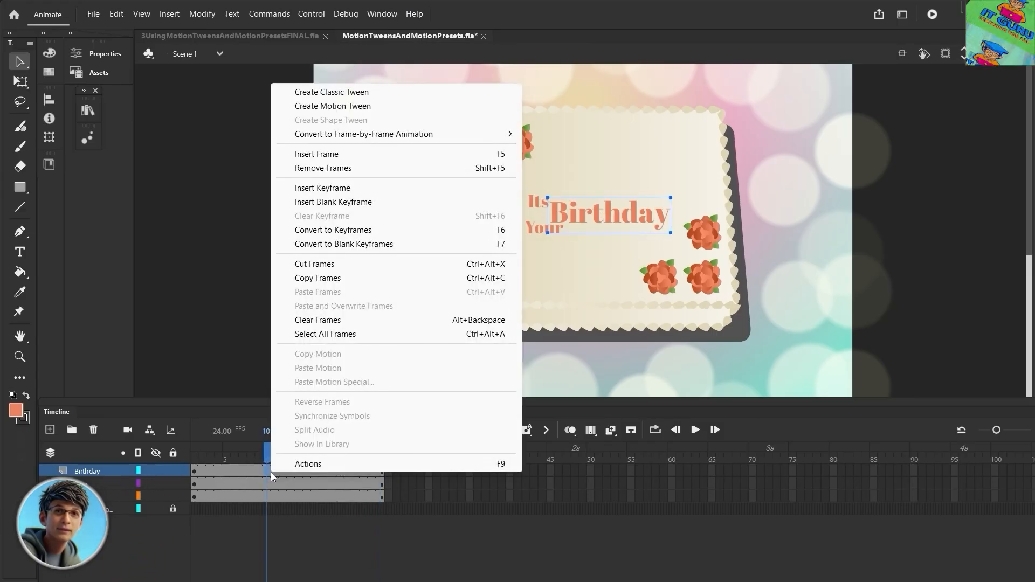
left_click(367, 108)
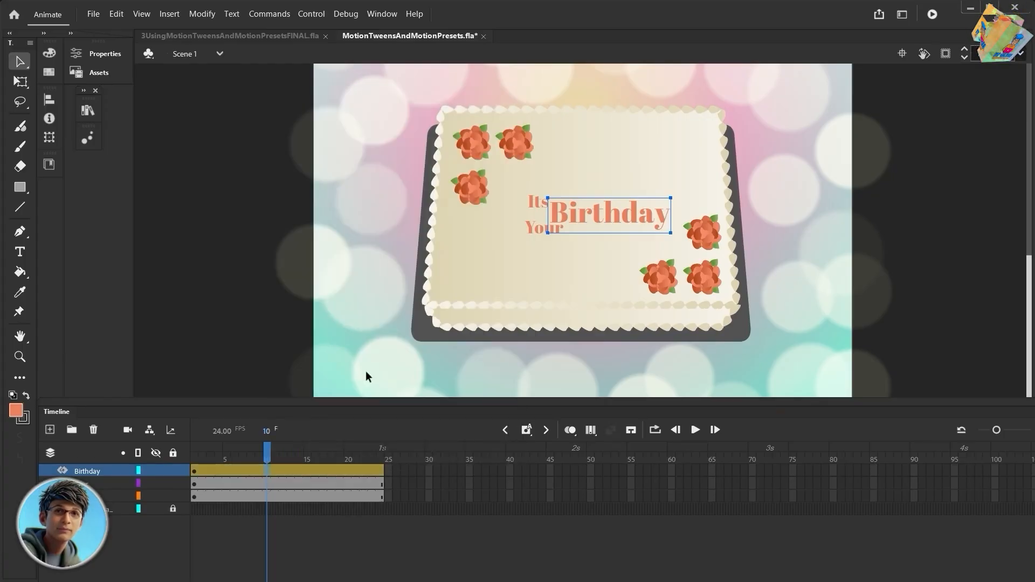
Insert a keyframe for all properties at frame 24 of the Birthday layer's motion tween
left_click_drag(269, 452, 190, 453)
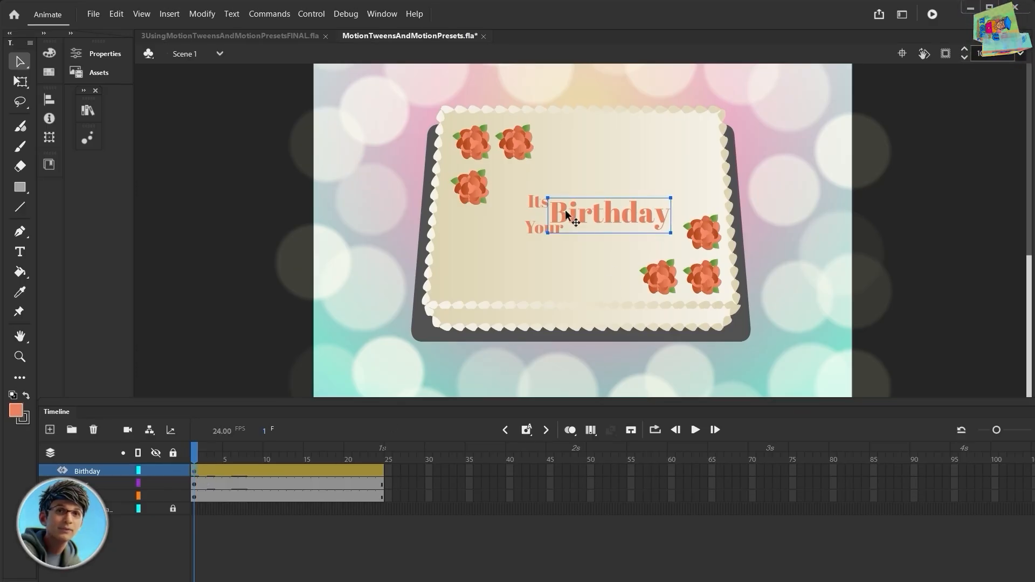
left_click(356, 463)
left_click(379, 477)
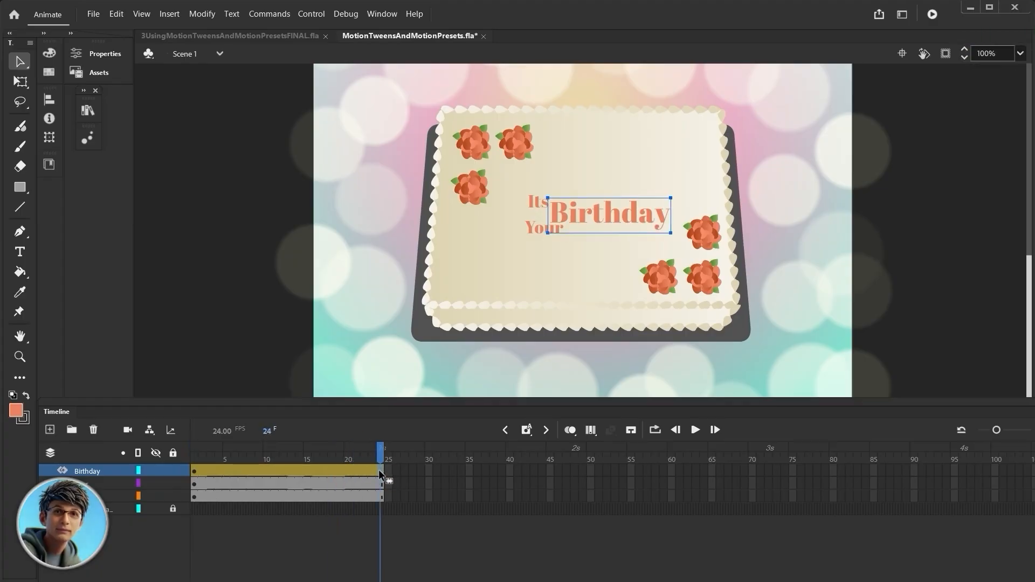
right_click(379, 474)
mouse_move(458, 189)
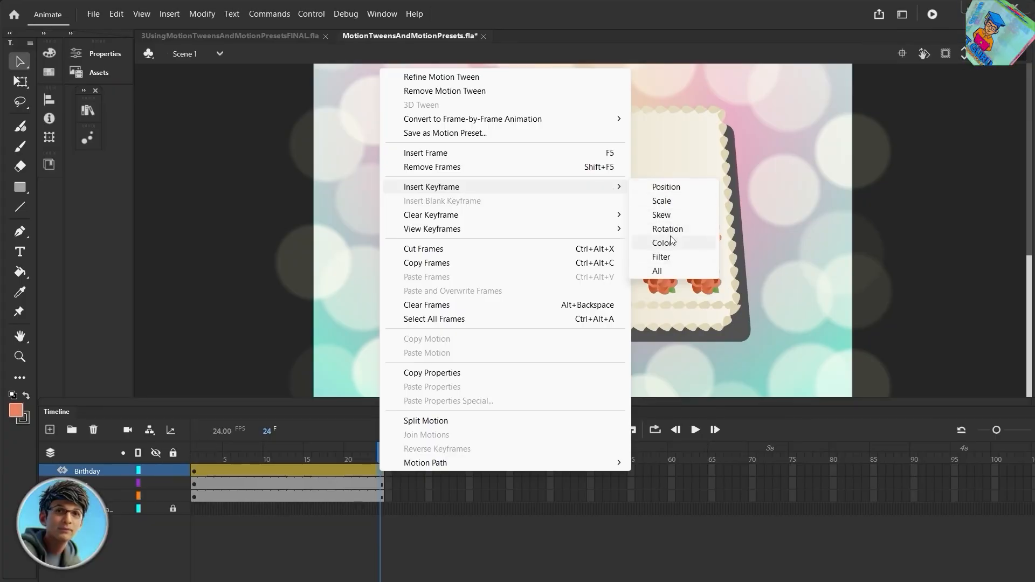
left_click(659, 271)
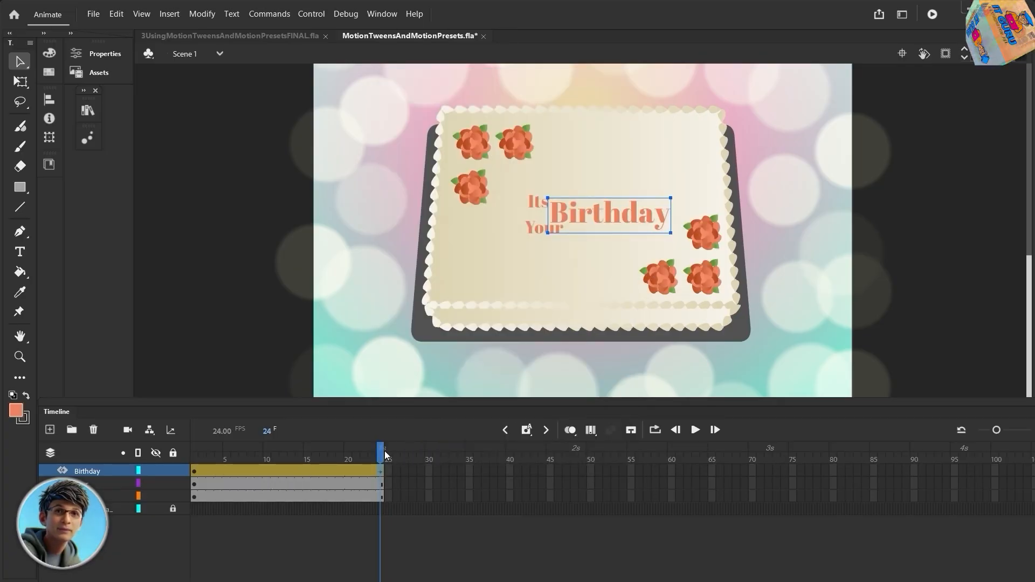
At frame 1, move the Birthday text horizontally off the stage, past the right edge of the background
left_click_drag(384, 451, 292, 453)
left_click(382, 467)
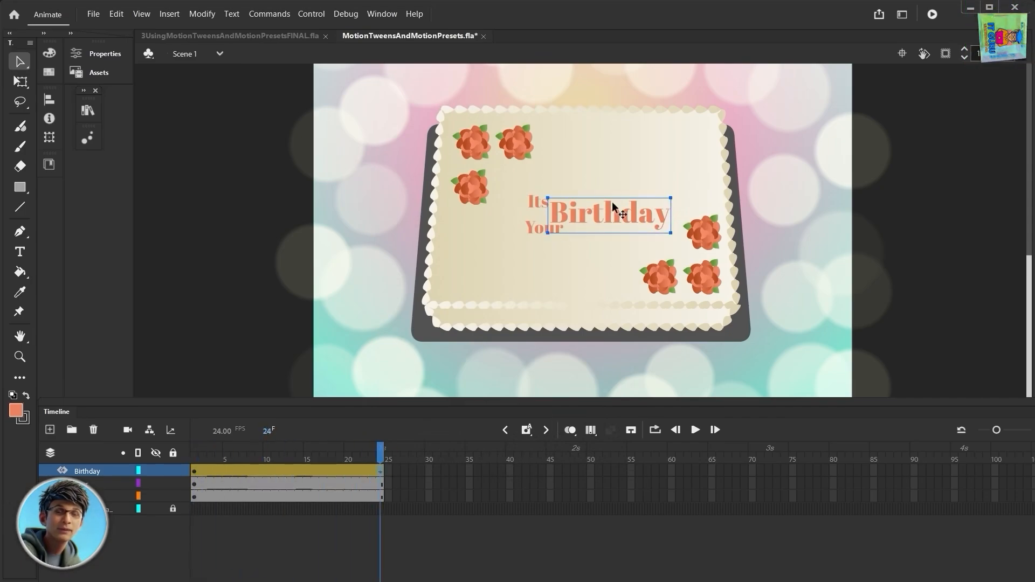
left_click(193, 472)
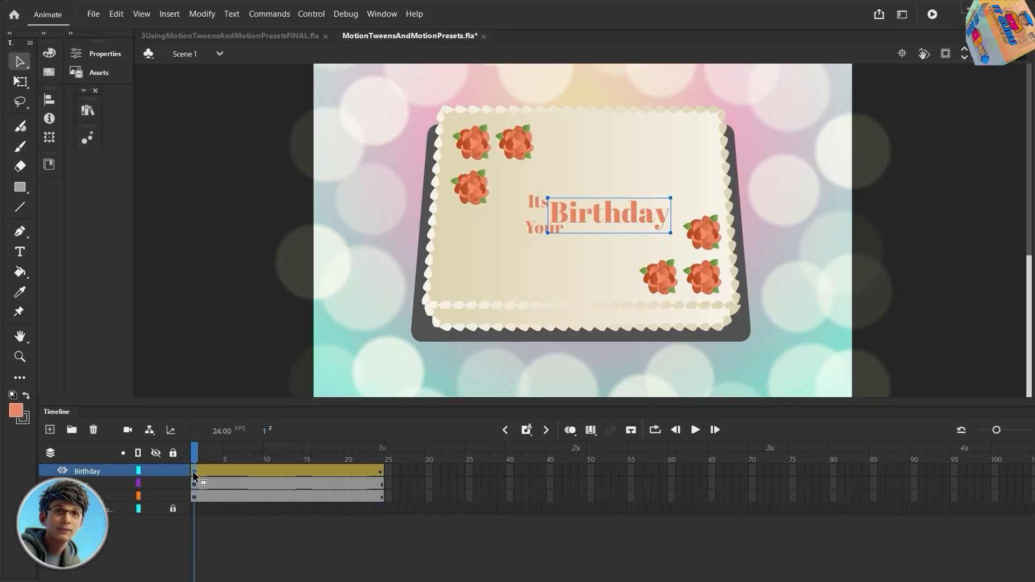
key("shift")
left_click_drag(617, 215, 935, 222)
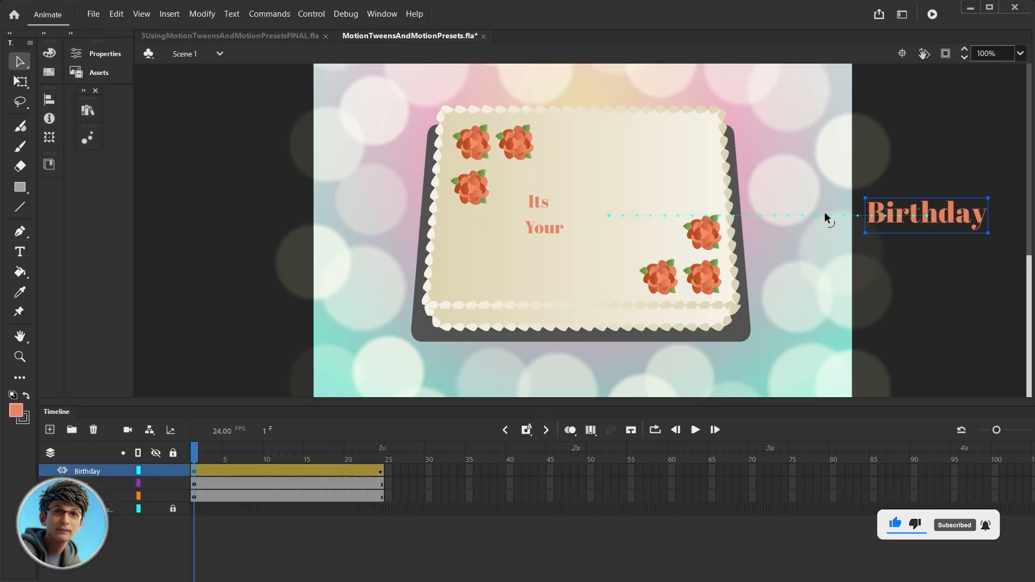
Scrub and play the timeline to preview the Birthday text sliding onto the cake
left_click_drag(196, 455, 389, 474)
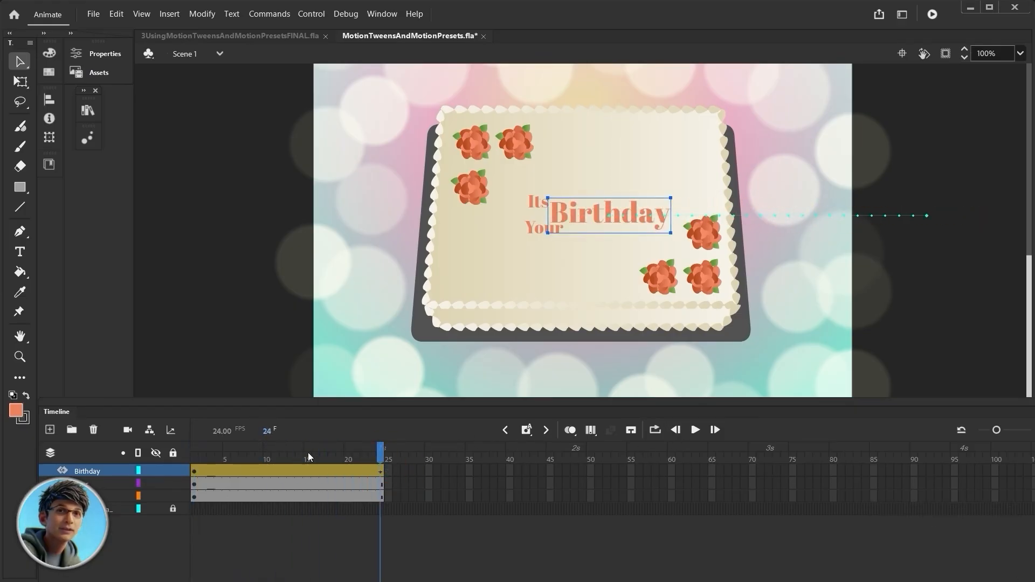
left_click_drag(381, 453, 121, 455)
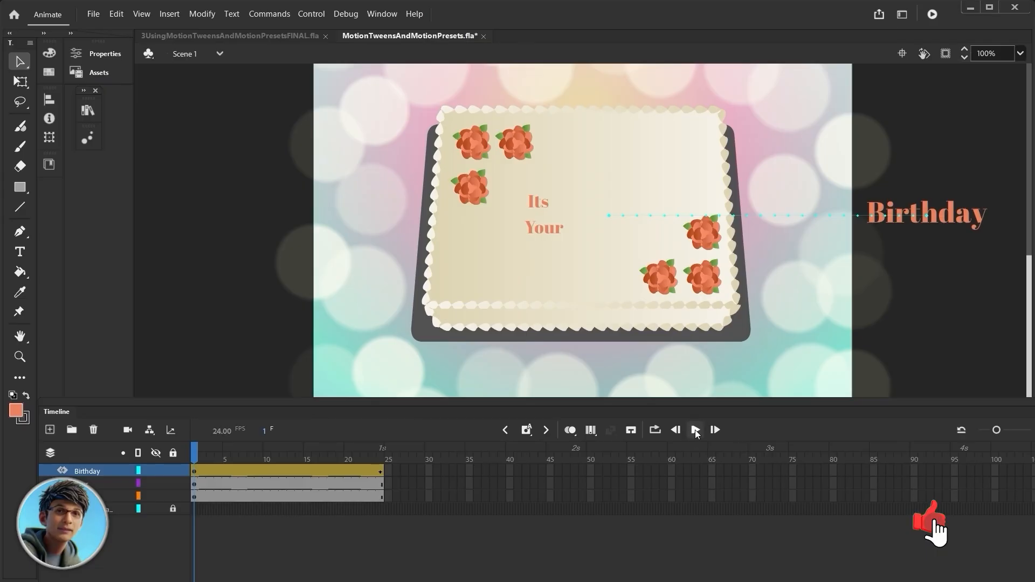
left_click(696, 430)
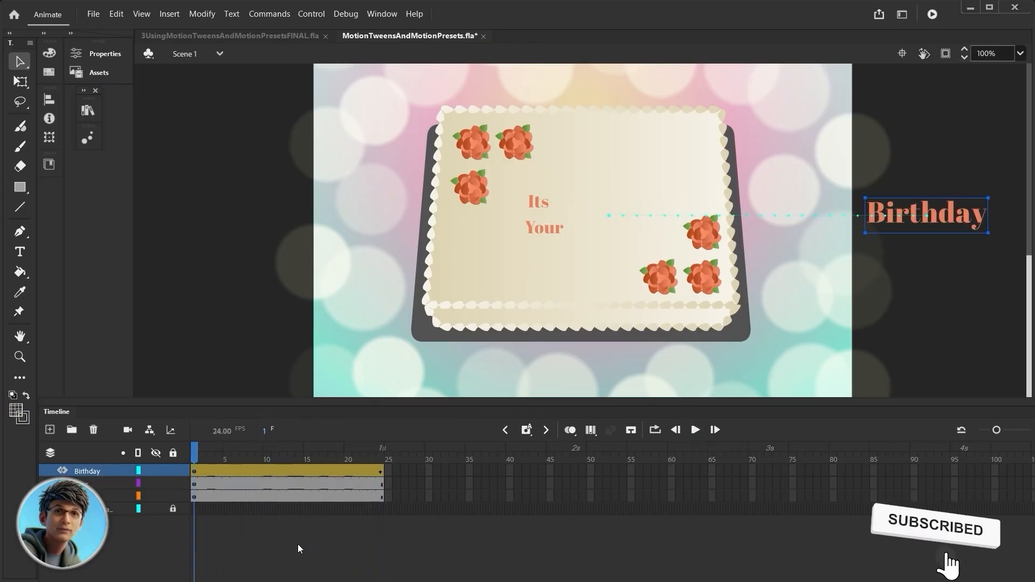
Select the Your layer and open the Motion Presets
left_click(108, 484)
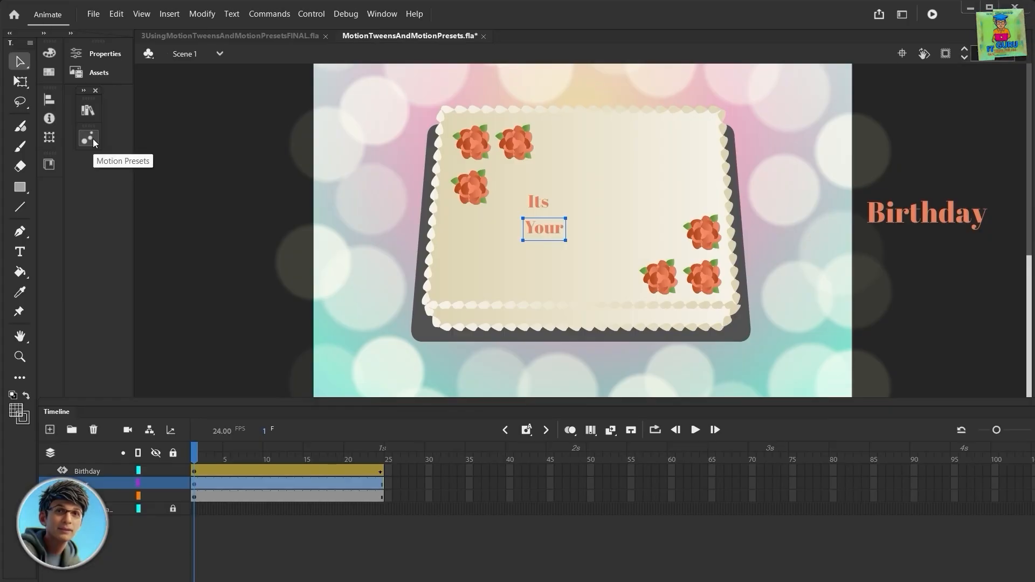
left_click(382, 14)
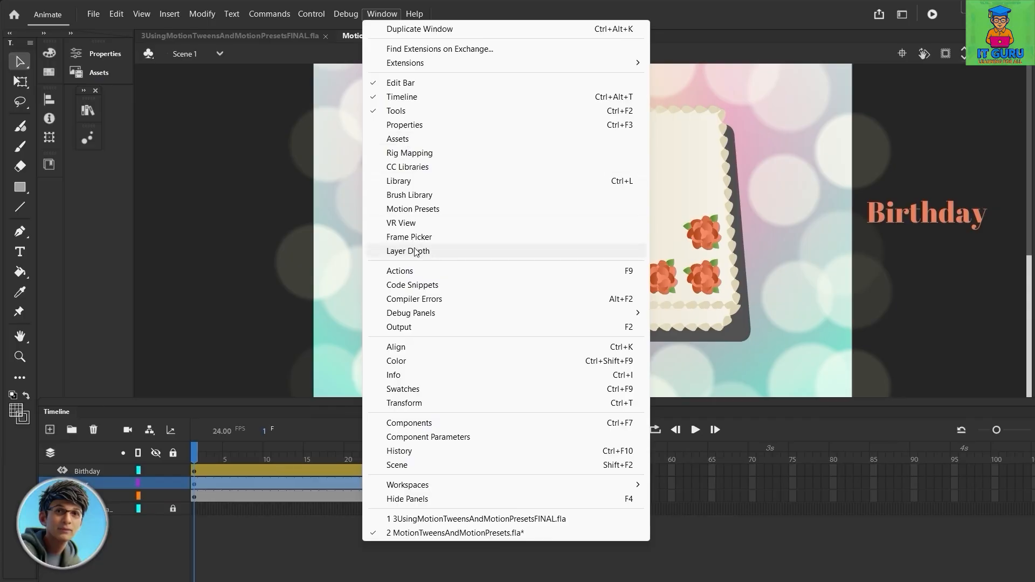
left_click(436, 213)
left_click(88, 138)
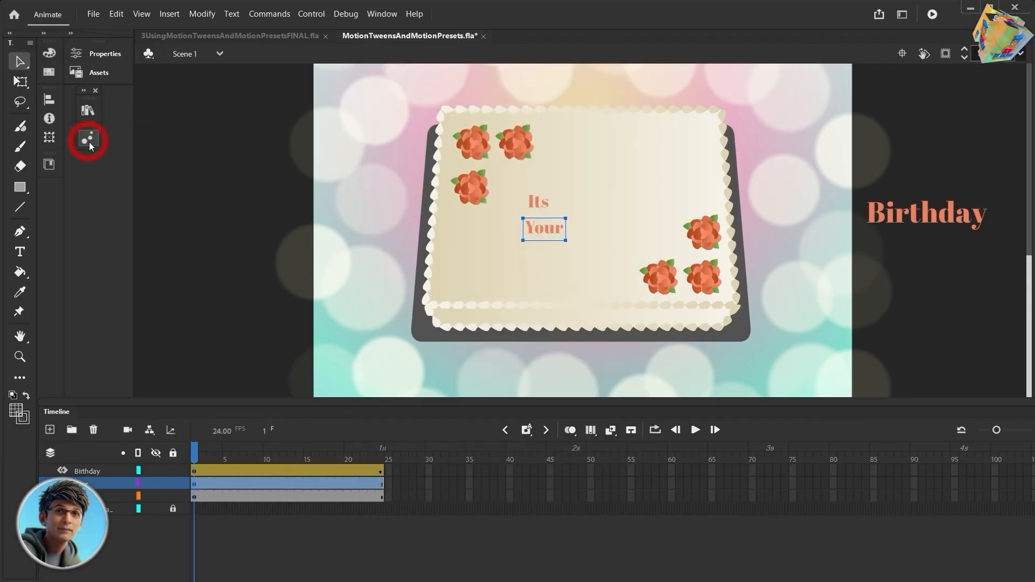
left_click(88, 139)
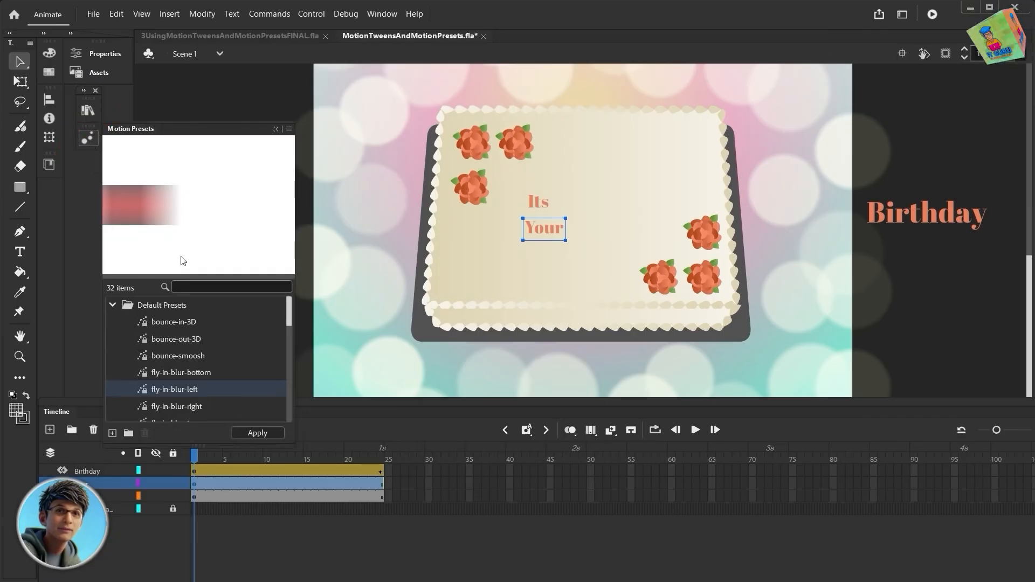
Preview default motion presets such as bounce-in-3D, bounce-out-3D, bounce-smoosh, fly-in-blur-bottom, zoom-in-2D, wave and fly-in-blur-left
left_click(173, 322)
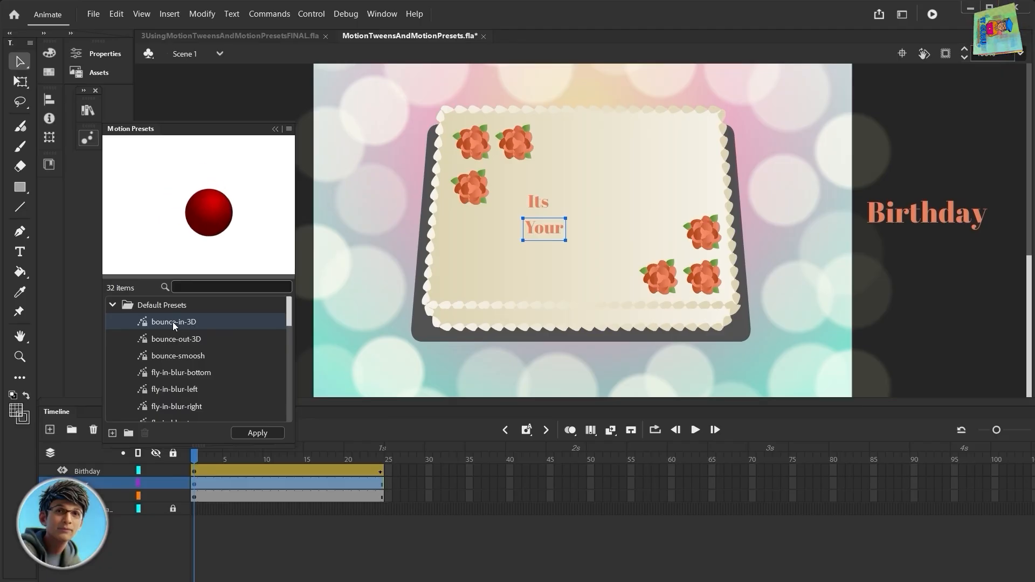
left_click(174, 338)
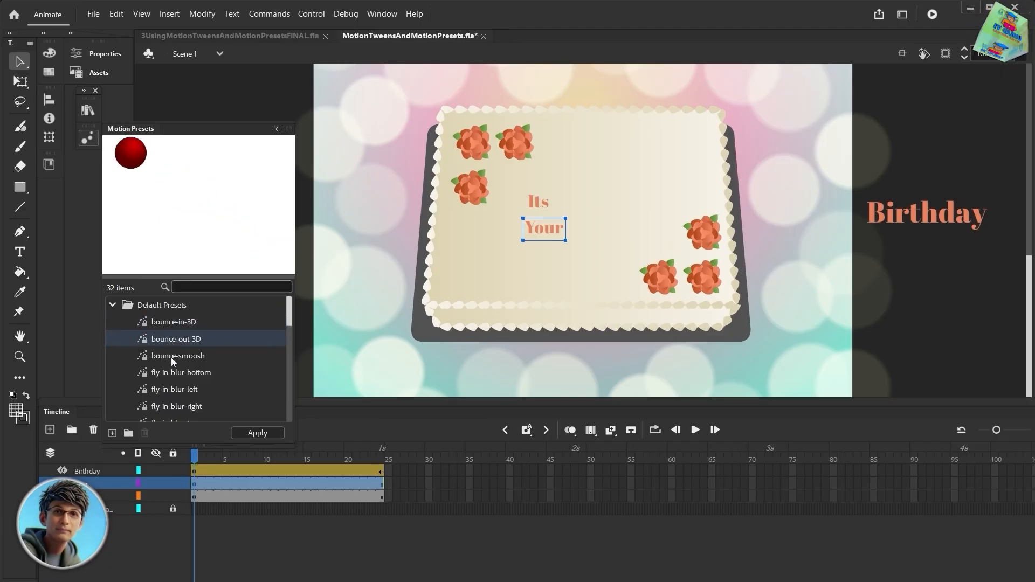
left_click(170, 358)
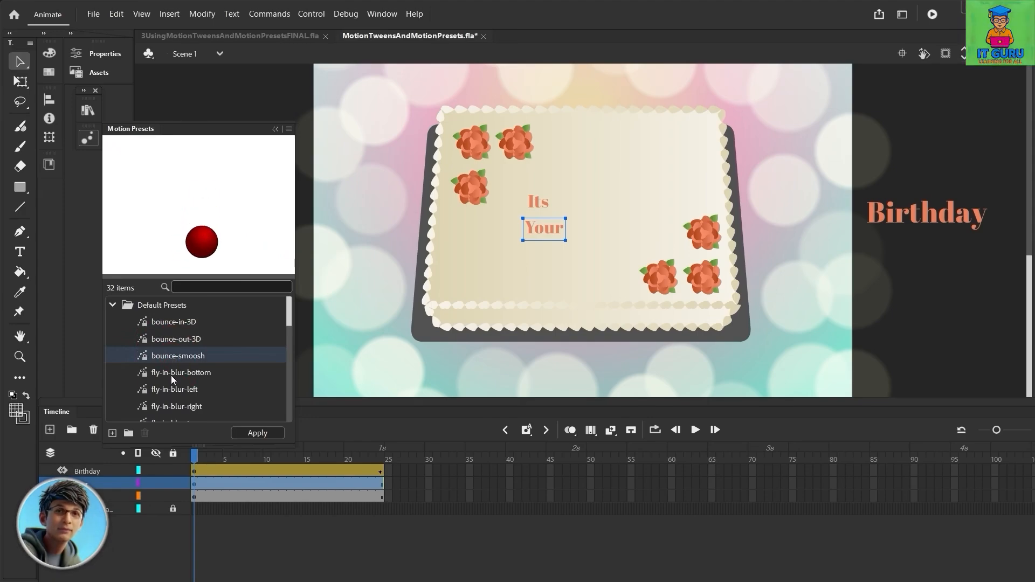
left_click(170, 375)
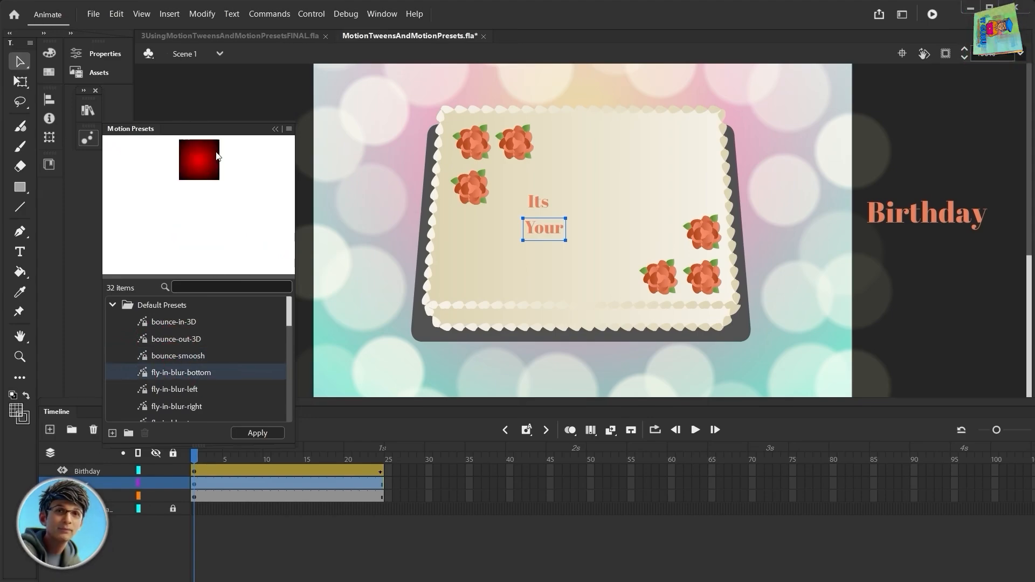
left_click_drag(289, 320, 293, 422)
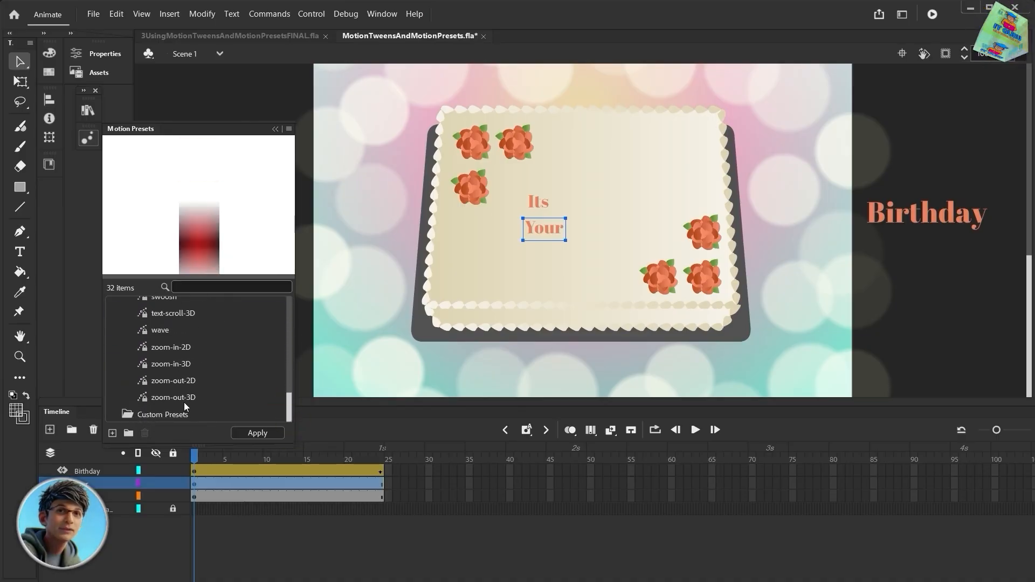
left_click(183, 380)
left_click(167, 347)
left_click(154, 330)
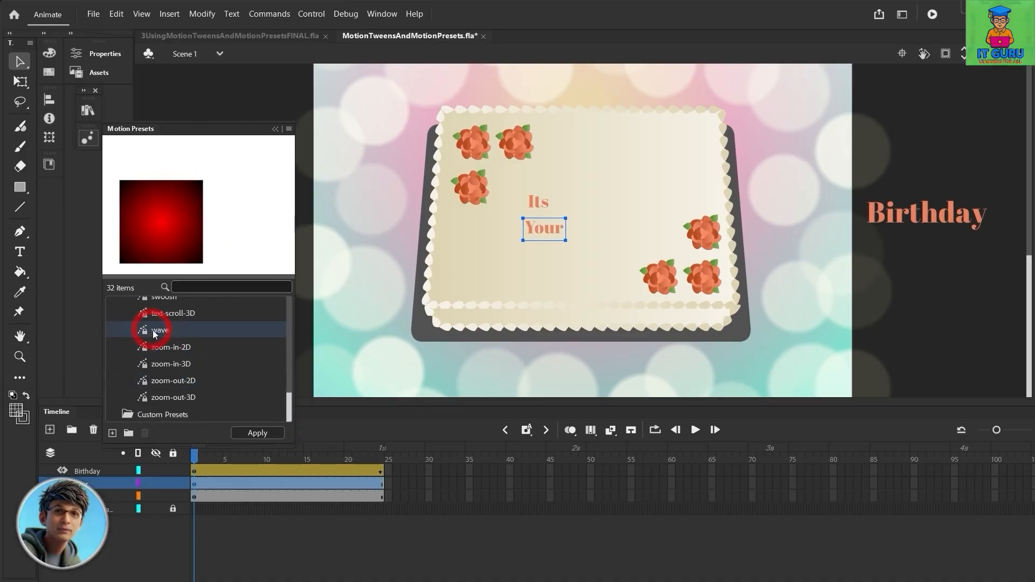
left_click_drag(292, 403, 305, 297)
left_click(176, 390)
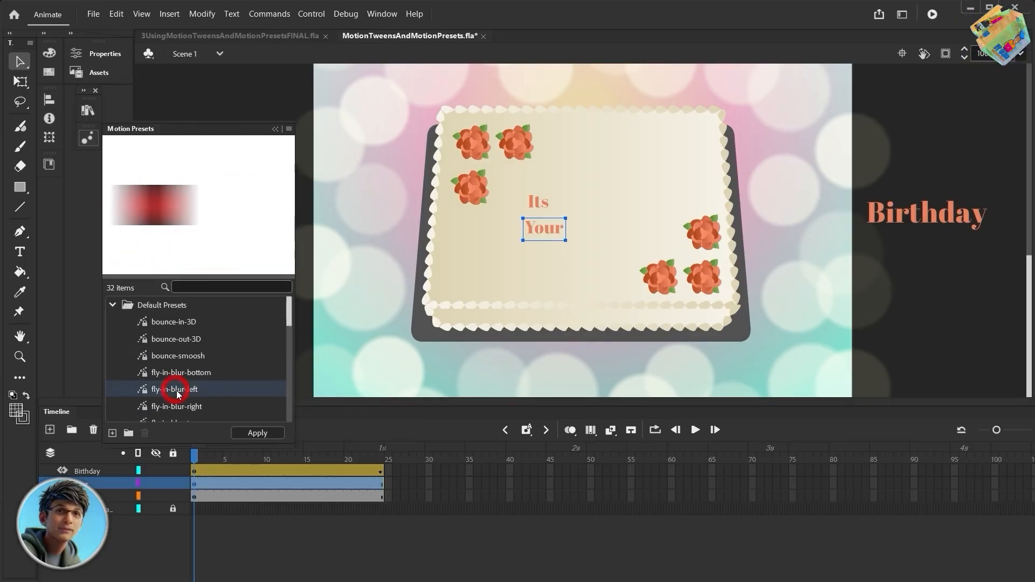
Remove the motion tween from the Birthday layer and scrub through its frames to check them
left_click(176, 511)
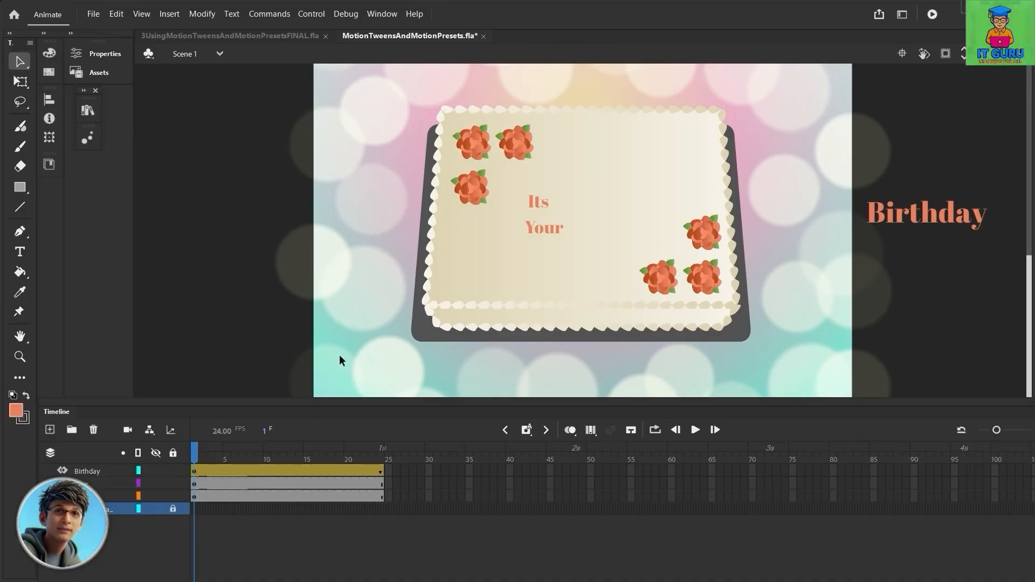
right_click(218, 471)
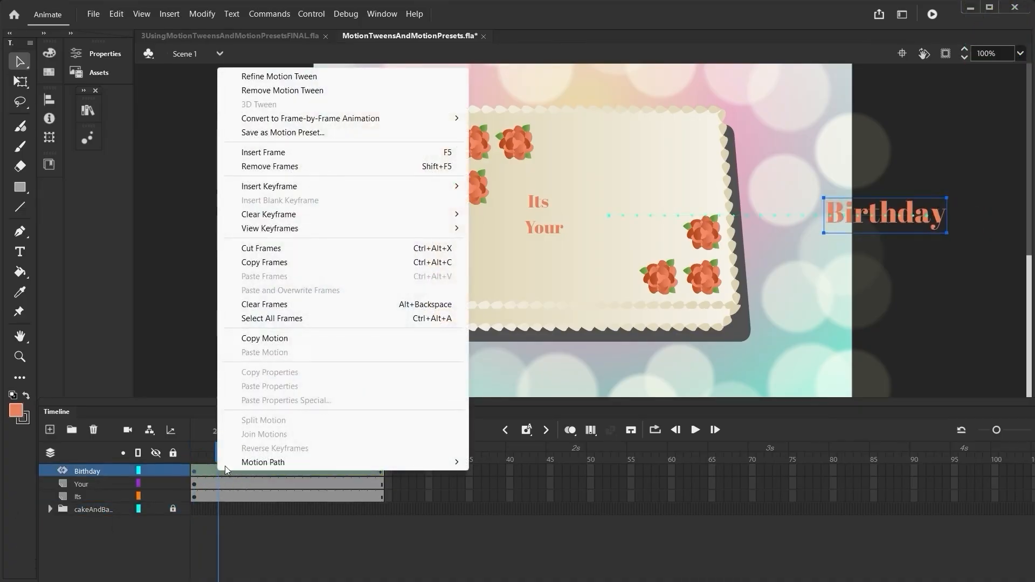
left_click(283, 91)
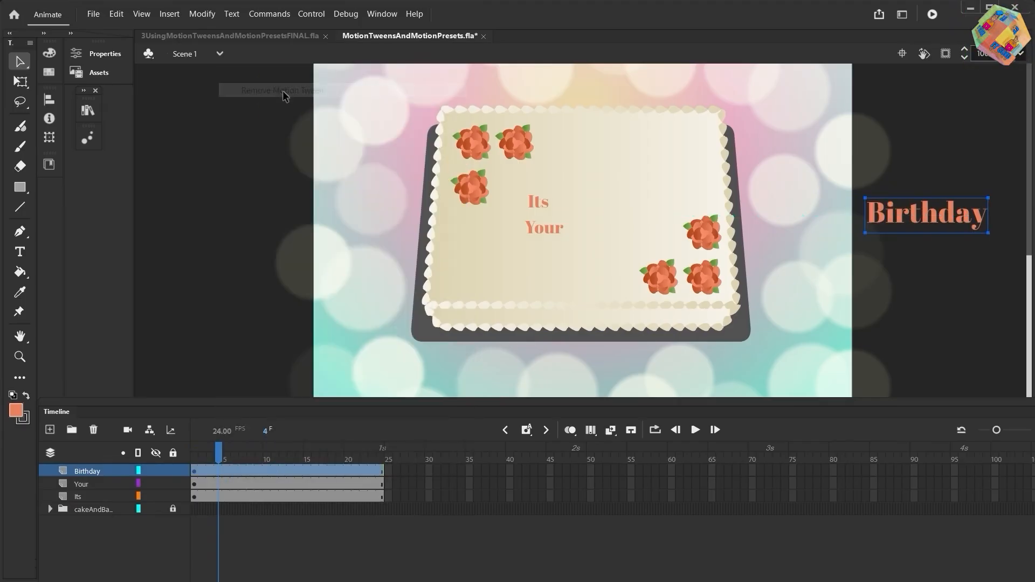
left_click_drag(219, 457, 356, 464)
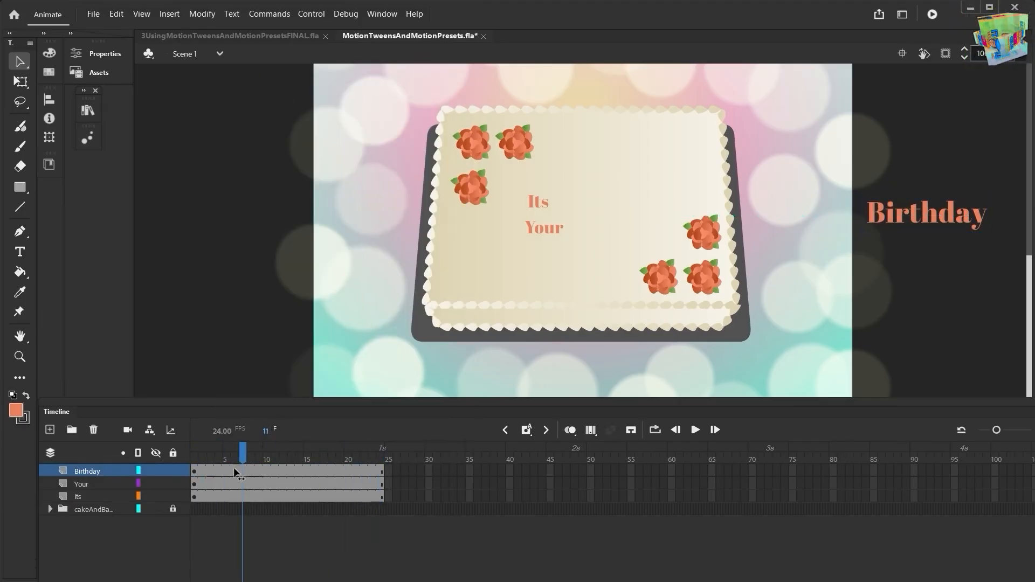
At frame 1, move the Birthday text back onto the cake beside the words Its and Your
left_click_drag(281, 471, 210, 491)
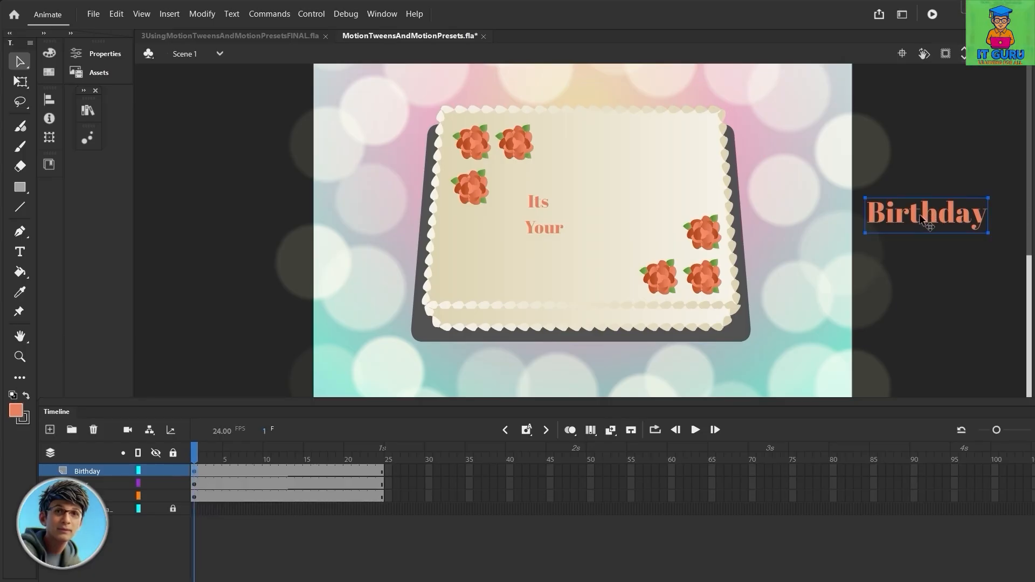
left_click_drag(925, 214, 608, 226)
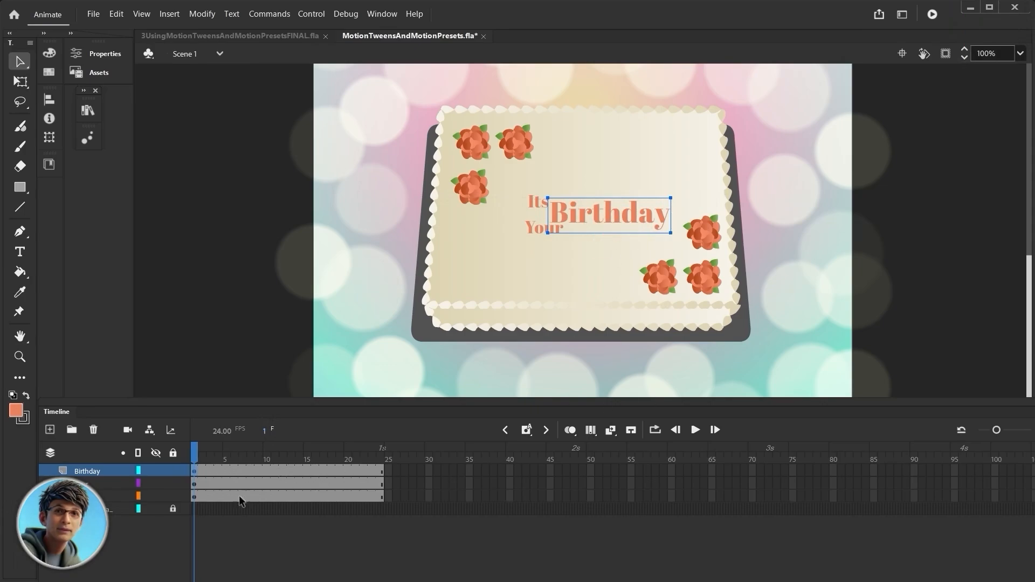
left_click(222, 531)
Apply the fly-in-blur-right motion preset to the Birthday layer
left_click(89, 474)
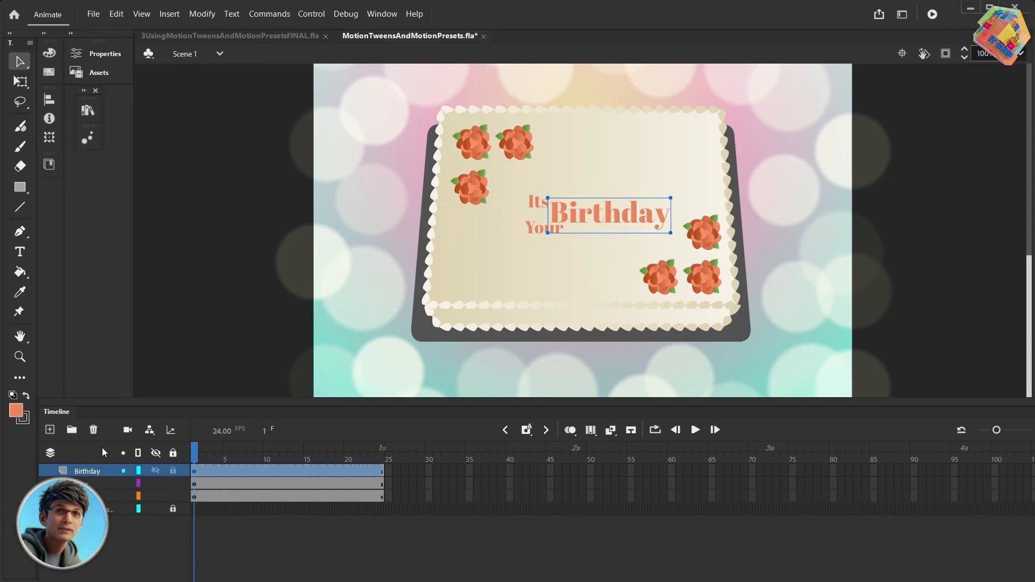
left_click(95, 140)
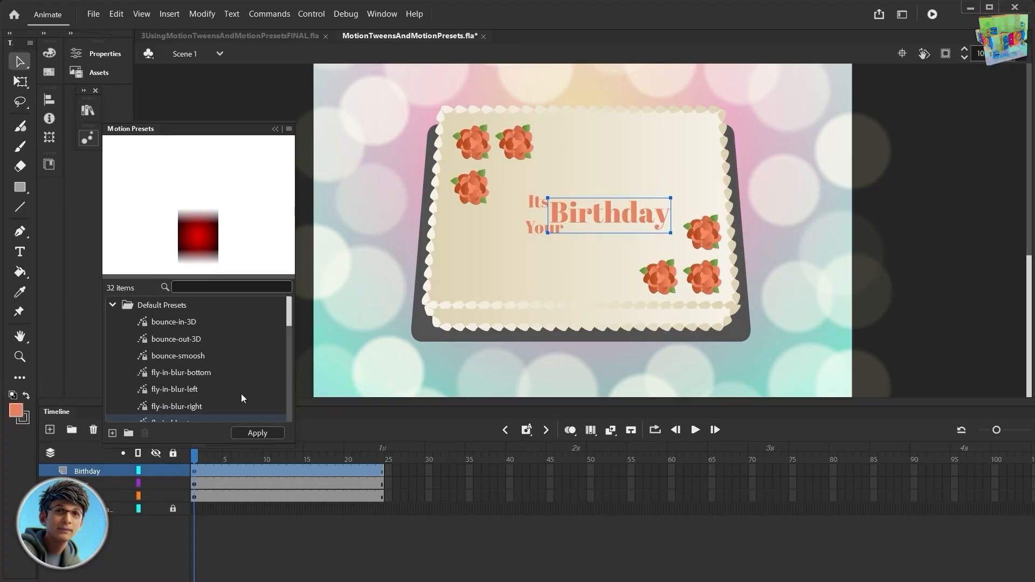
left_click(183, 407)
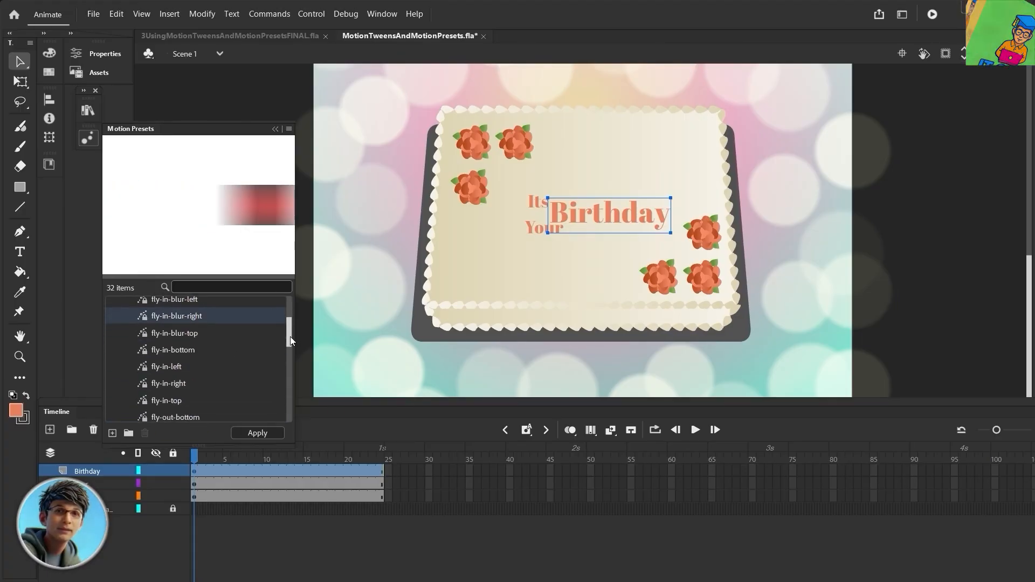
scroll(291, 334, "down", 2)
left_click(257, 433)
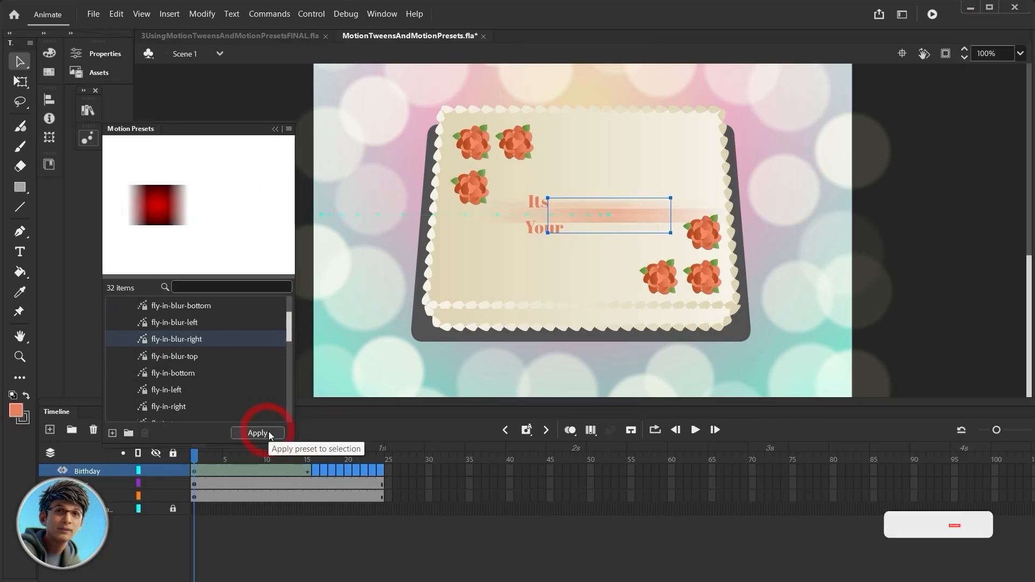
Preview the Birthday animation from frame 1 and undo the fly-in-blur-right preset
mouse_move(195, 457)
left_mouse_down()
mouse_move(316, 458)
mouse_move(183, 450)
left_mouse_up()
key("ctrl+z")
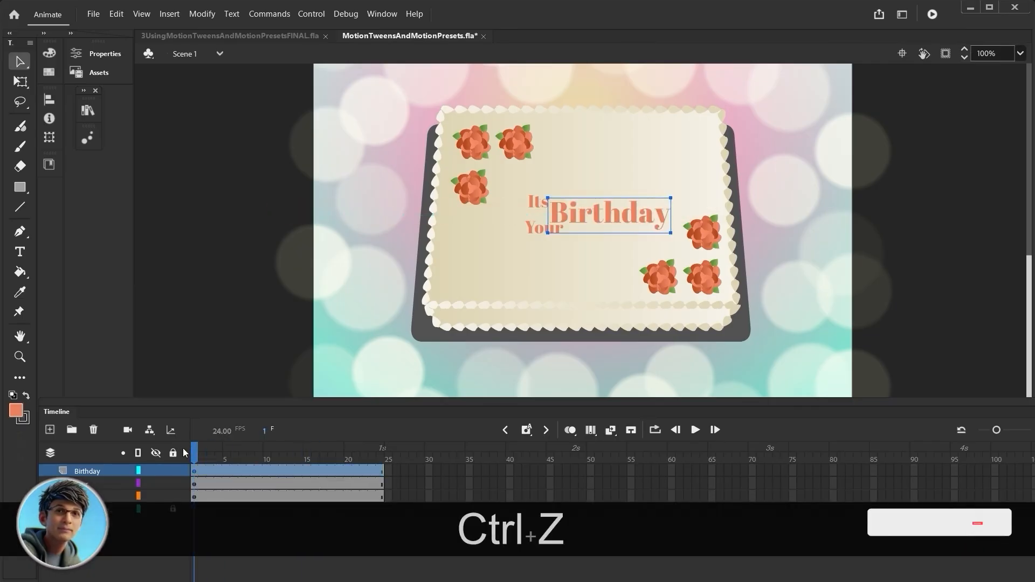
Apply the fly-out-right motion preset to the Birthday layer
left_click(86, 145)
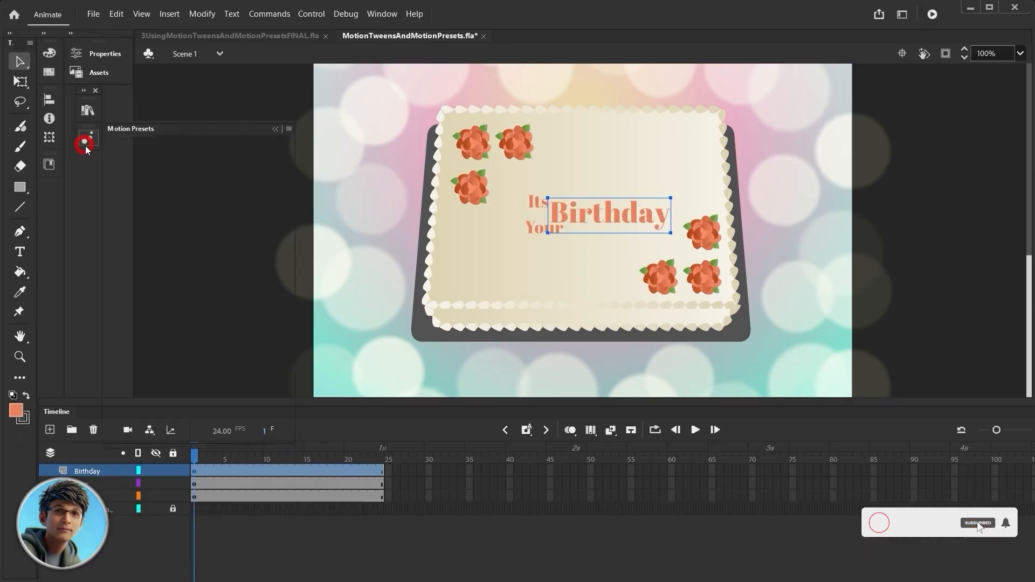
left_click(285, 351)
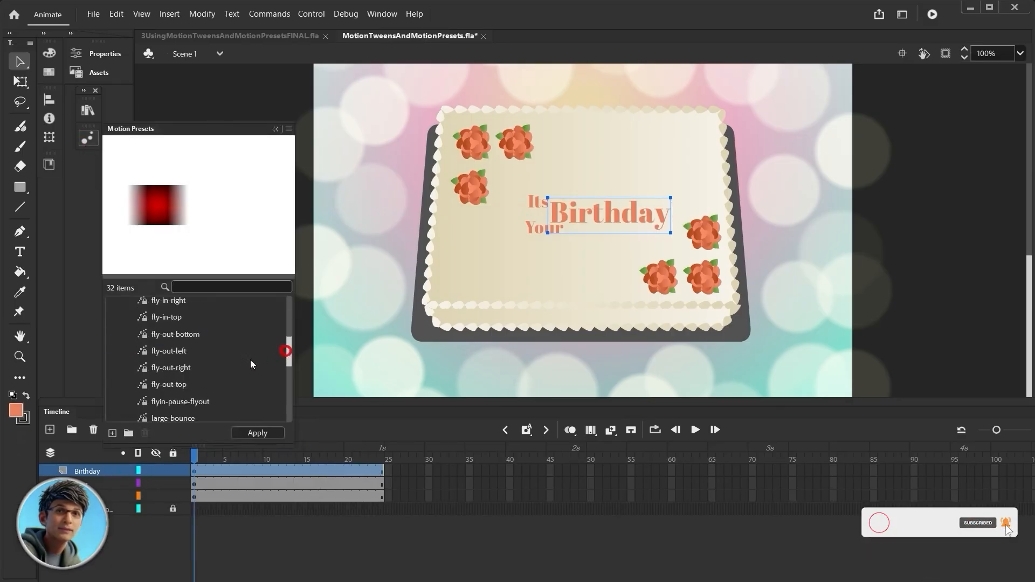
left_click(166, 368)
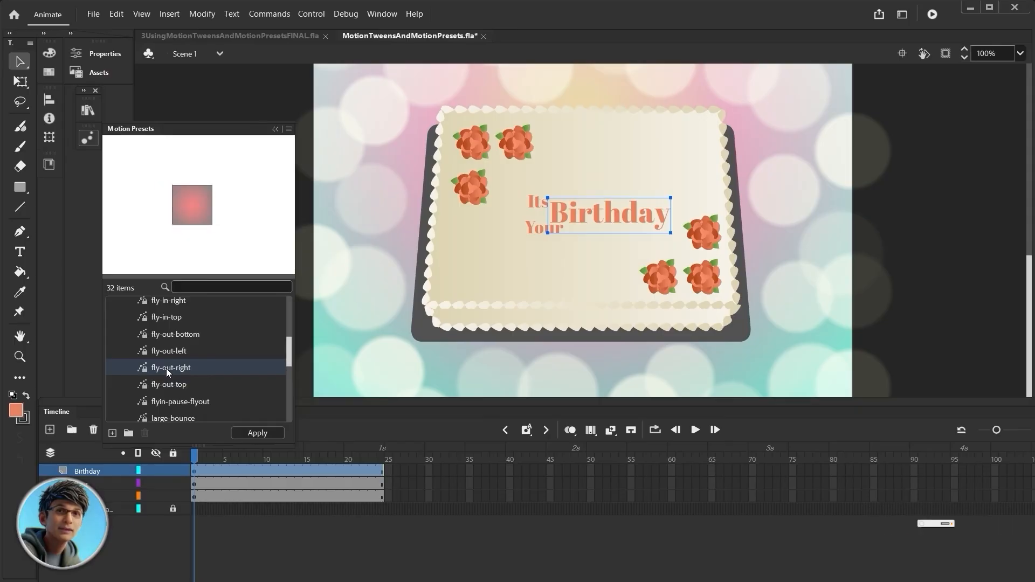
left_click(250, 431)
left_click(639, 348)
Scrub the timeline to check the motion and undo the fly-out-right preset on the Birthday layer
left_click(200, 457)
mouse_move(199, 458)
left_mouse_down()
mouse_move(370, 460)
mouse_move(309, 467)
mouse_move(378, 470)
mouse_move(190, 457)
left_mouse_up()
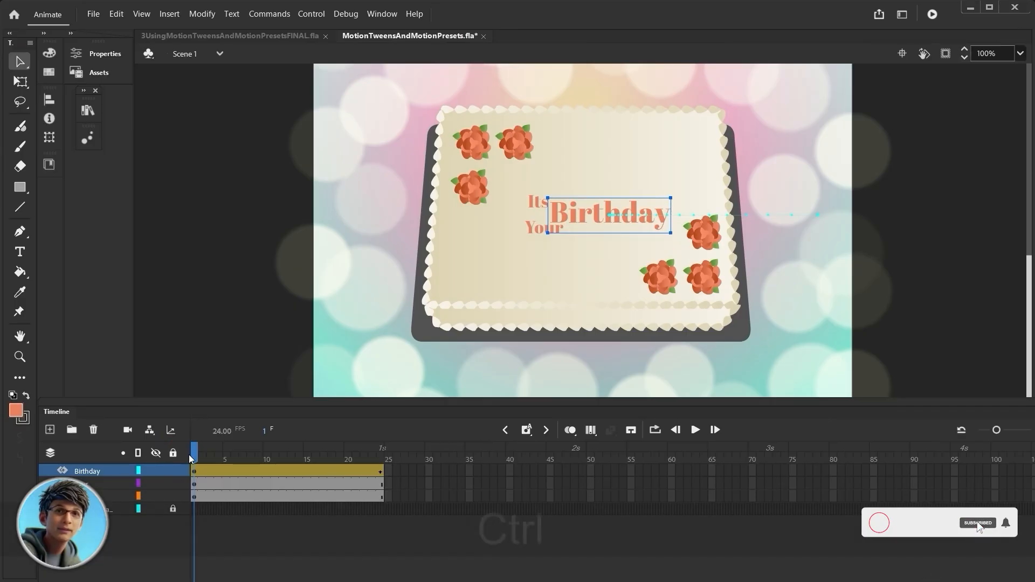
key("ctrl+z")
key("ctrl+z")
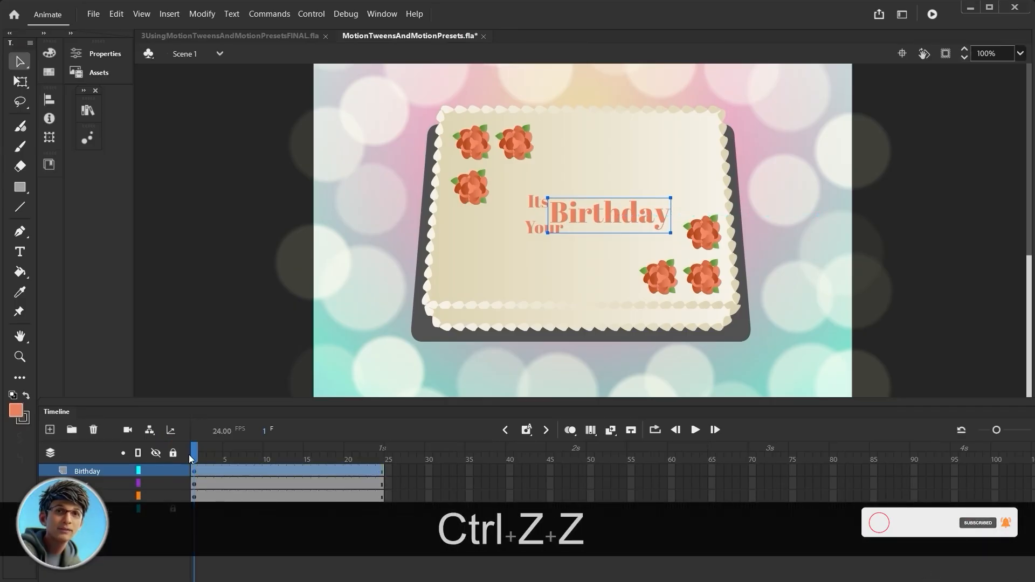
Compare the fly-in-top and fly-out-top motion presets, and apply fly-in-top to the Its text
left_click(87, 138)
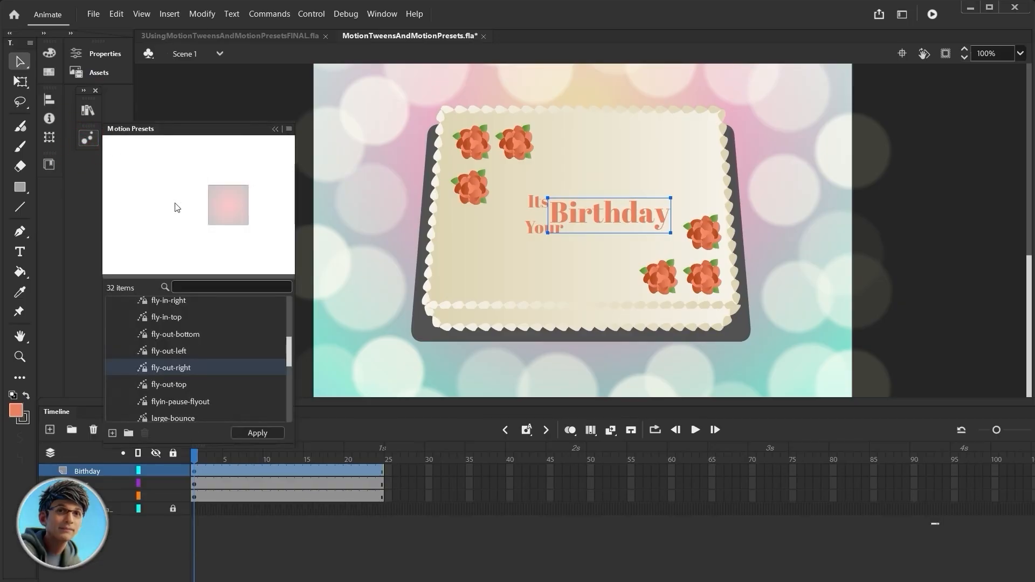
left_click(172, 318)
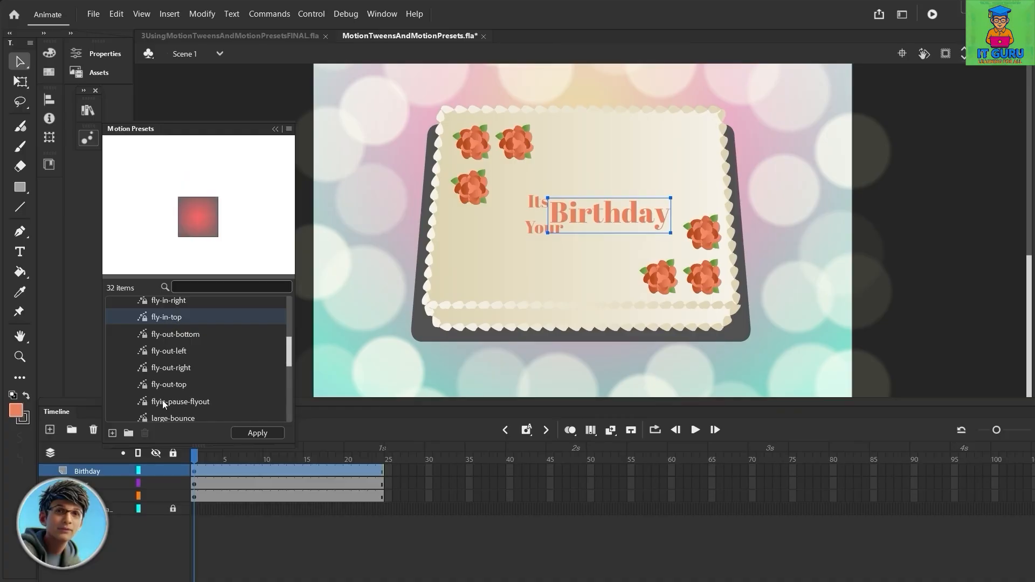
left_click(169, 385)
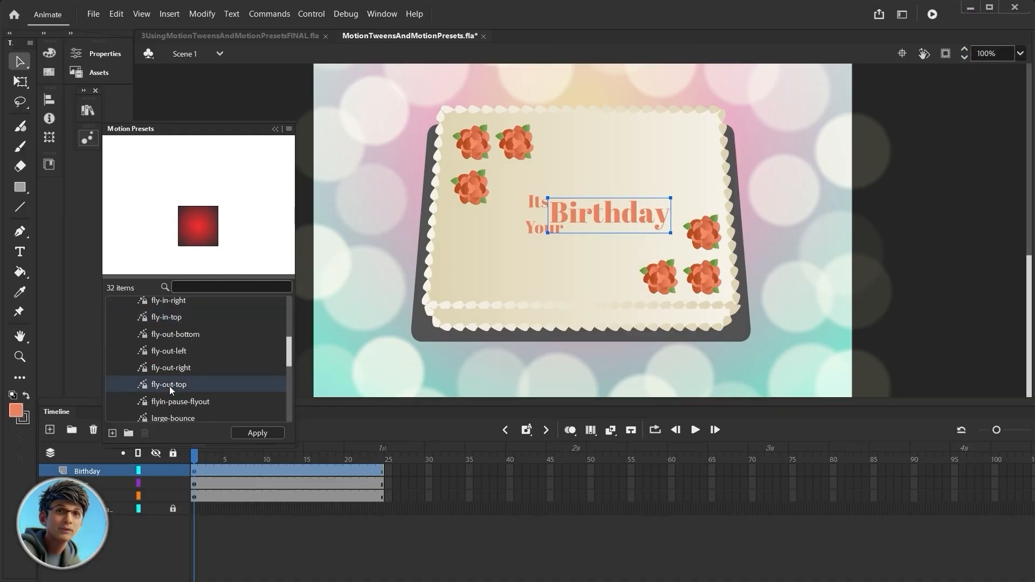
left_click(167, 319)
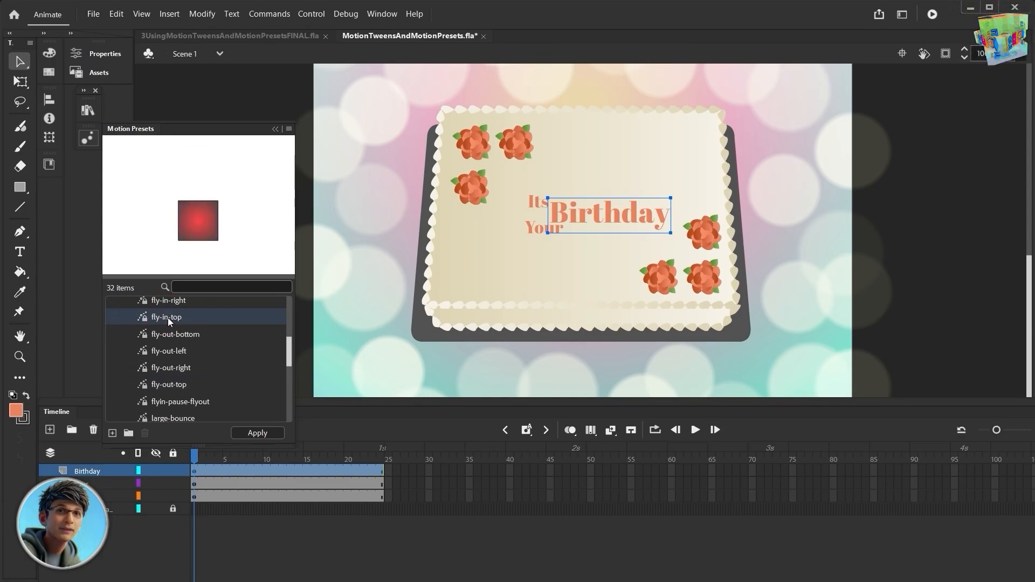
left_click(533, 204)
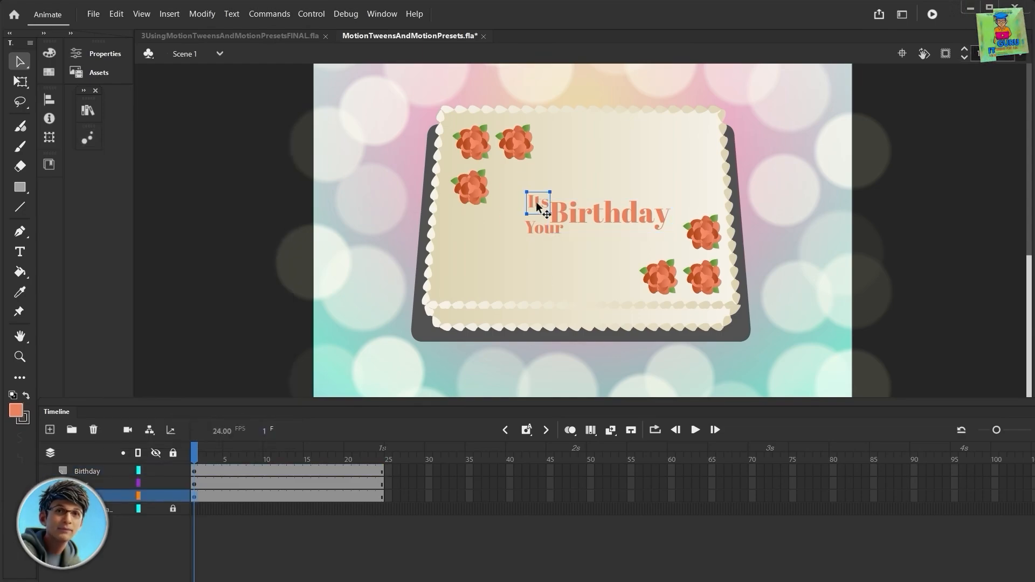
left_click(89, 138)
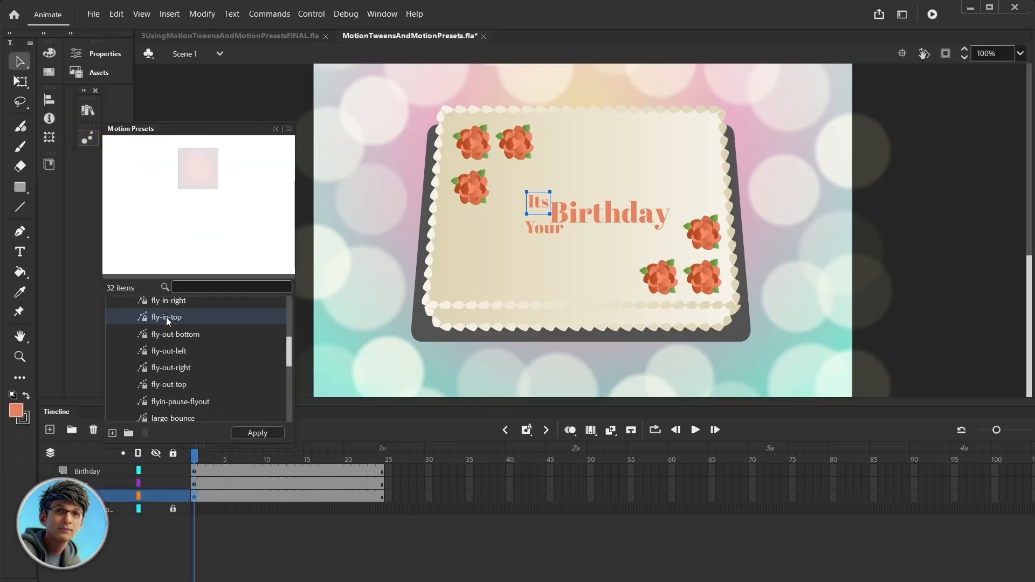
left_click(255, 433)
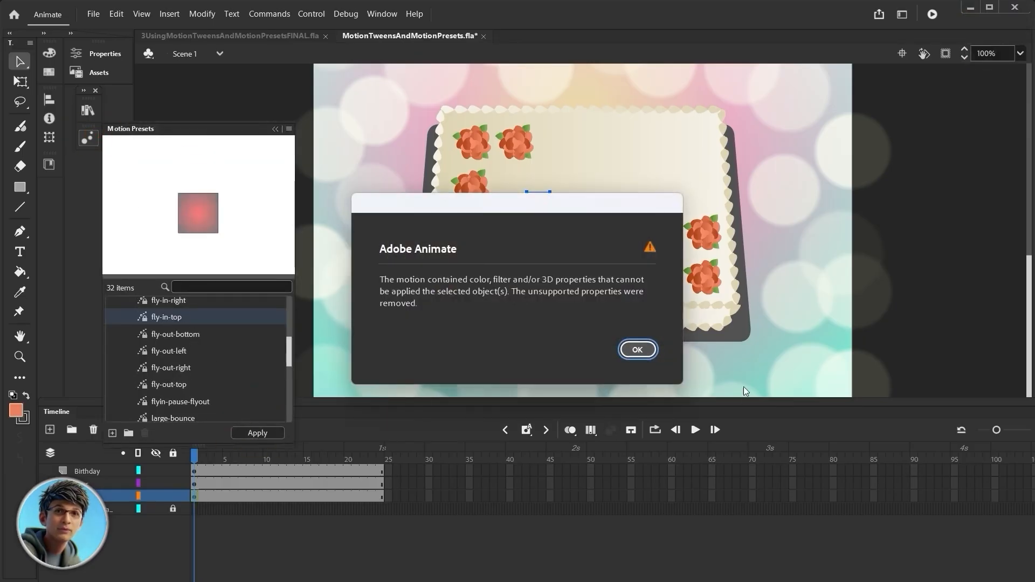
left_click(637, 350)
Scrub the timeline to check the Its motion and undo the fly-in-top preset
left_click_drag(195, 457, 134, 456)
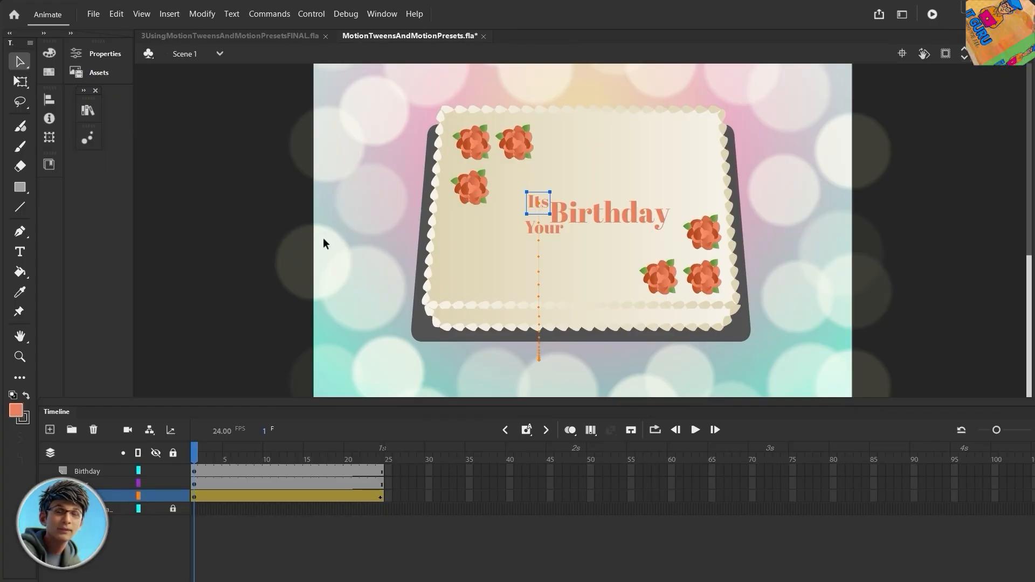
key("ctrl+z")
key("ctrl+z")
key("ctrl+z")
Move the Birthday text at frame 1 horizontally off the right side of the stage
scroll(464, 180, "up", 3)
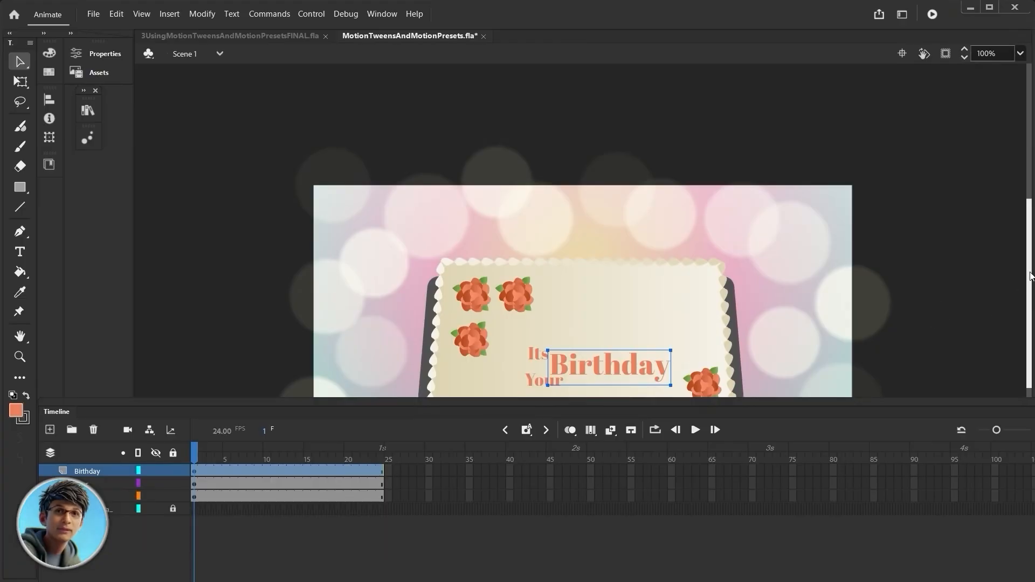
scroll(1030, 269, "down", 3)
scroll(1025, 318, "down", 1)
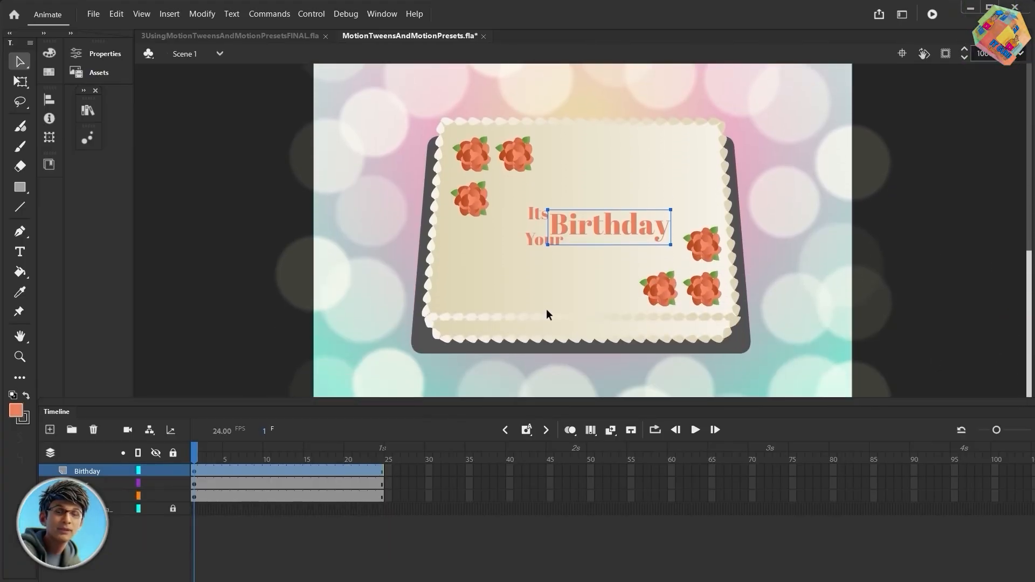
left_click(195, 472)
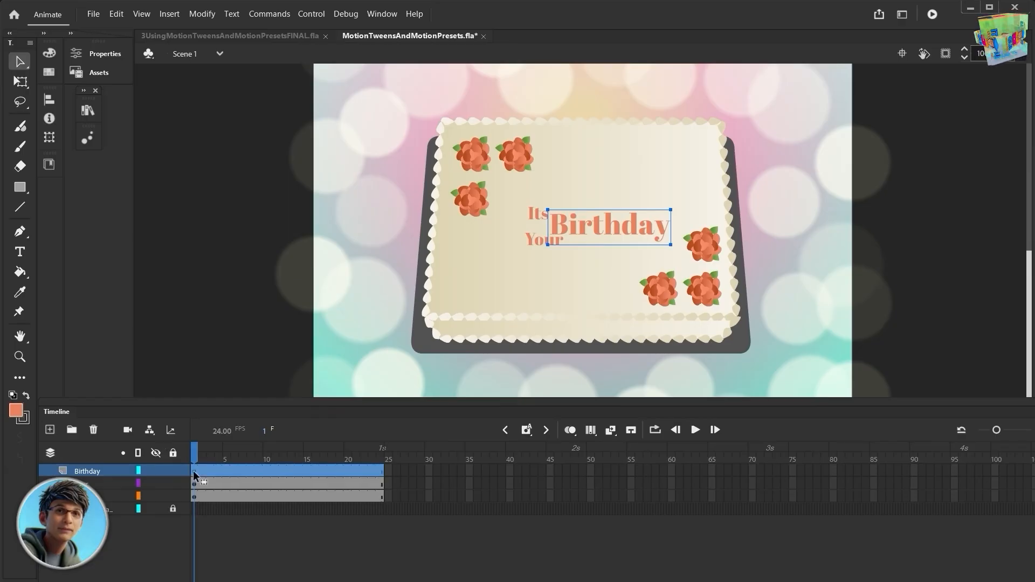
key("shift")
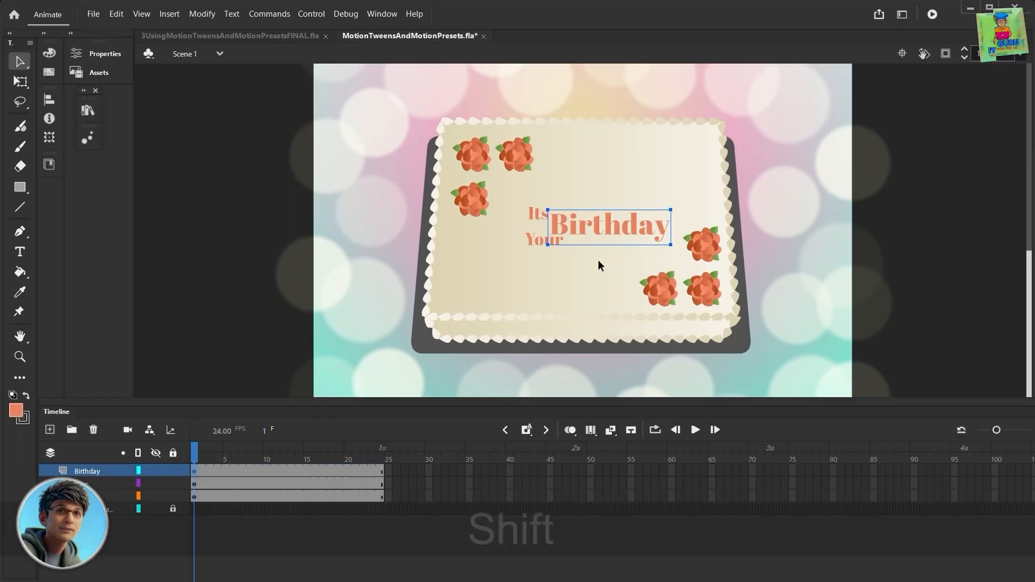
left_click_drag(584, 226, 892, 227)
Move the Your text at frame 1 straight down, well below the cake
left_click(194, 484)
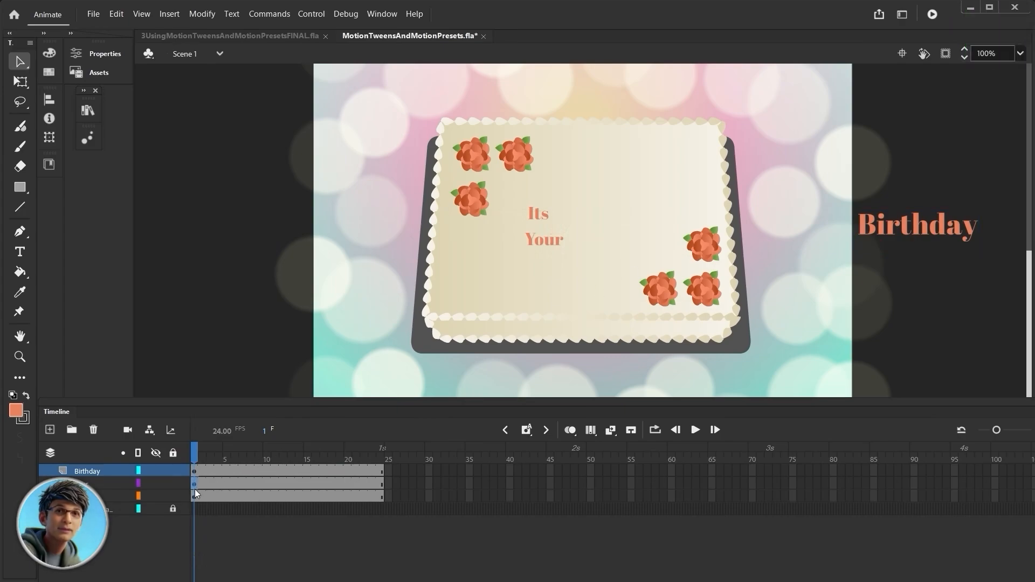
key("shift")
left_click_drag(542, 244, 530, 455)
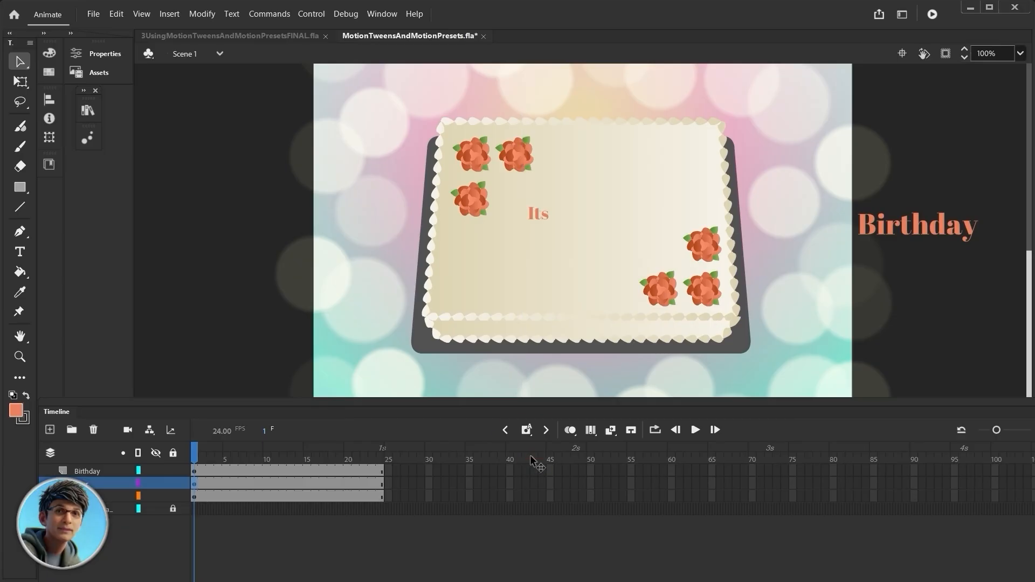
Move the Its text at frame 1 straight up above the cake to the stage's top edge
left_click(193, 494)
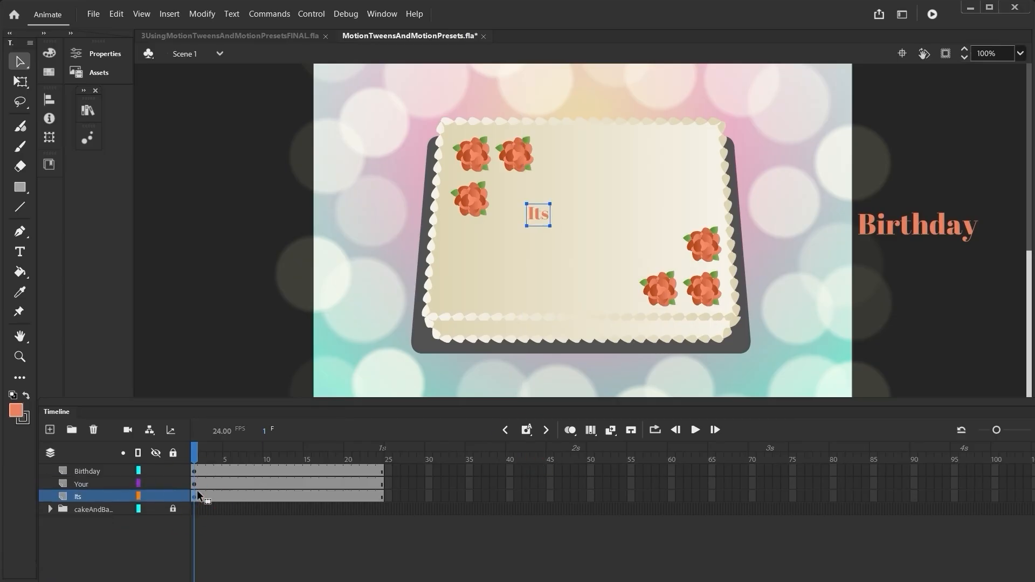
key("shift")
left_click_drag(538, 214, 538, 54)
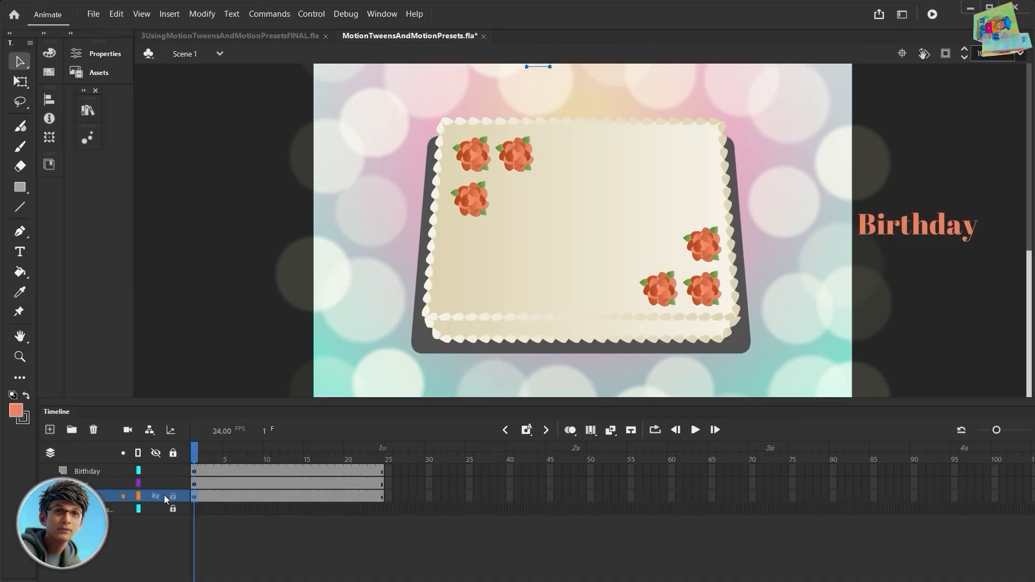
Try the fly-out-right motion preset on the off-stage Birthday text and undo it
left_click(97, 474)
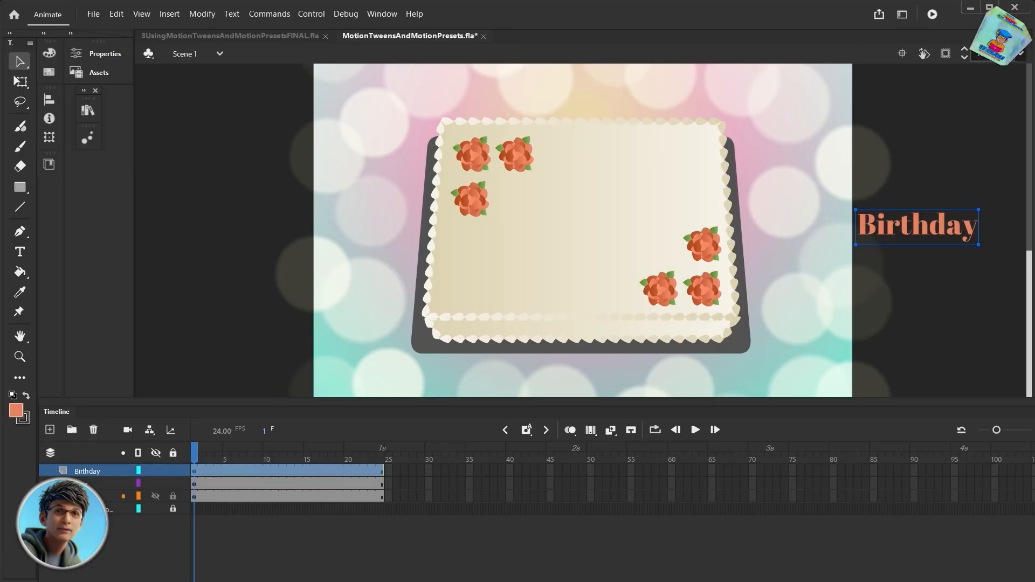
left_click(97, 137)
left_click(177, 367)
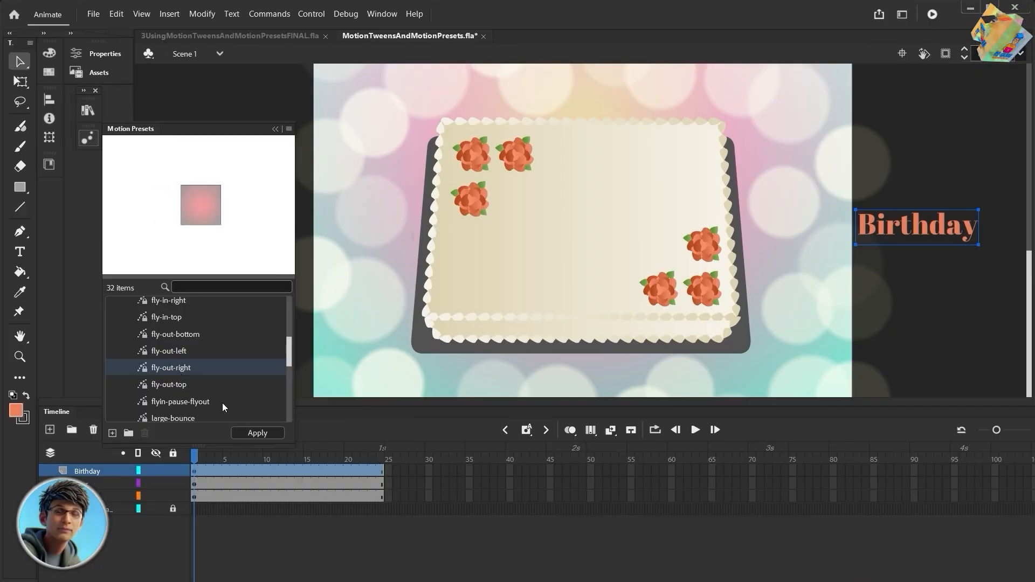
left_click(250, 432)
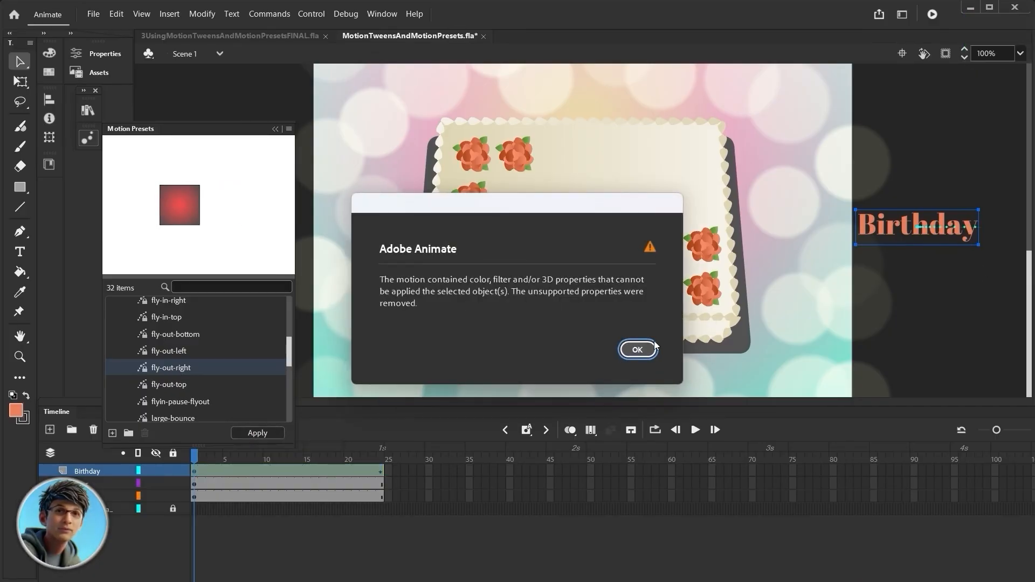
left_click(638, 349)
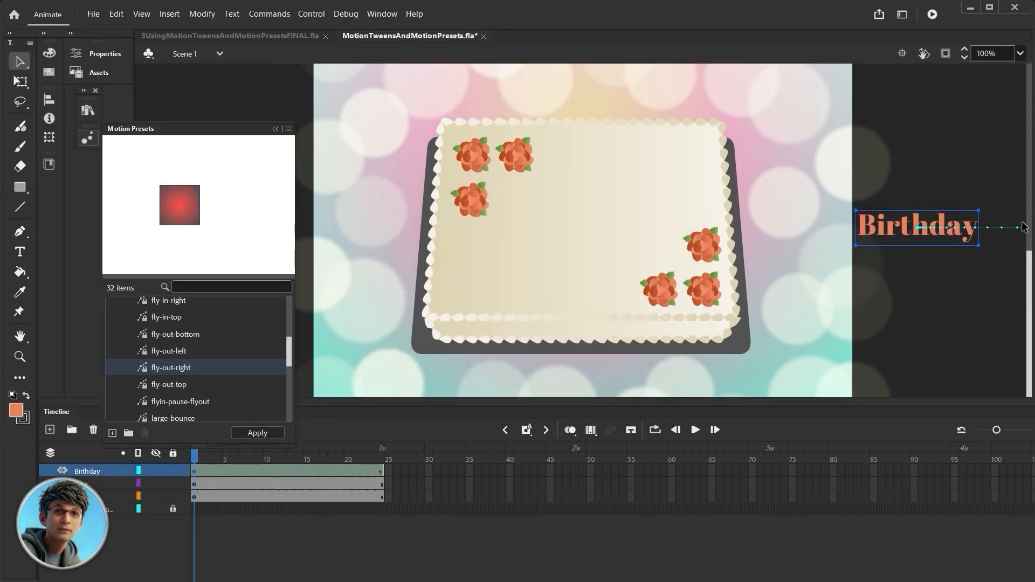
key("ctrl+z")
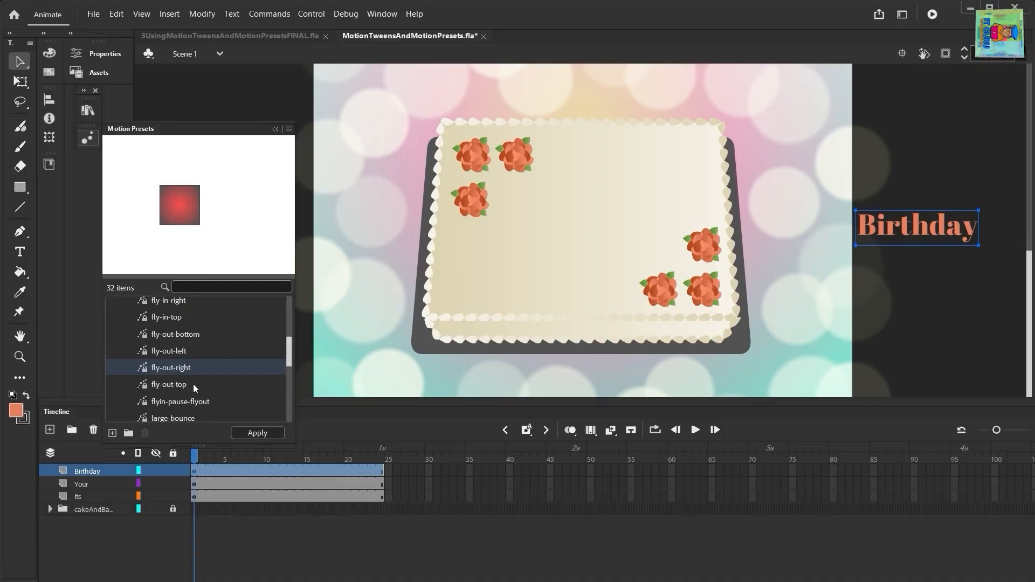
Apply the fly-out-left motion preset to the Birthday layer and scrub the timeline to check its motion
left_click(174, 352)
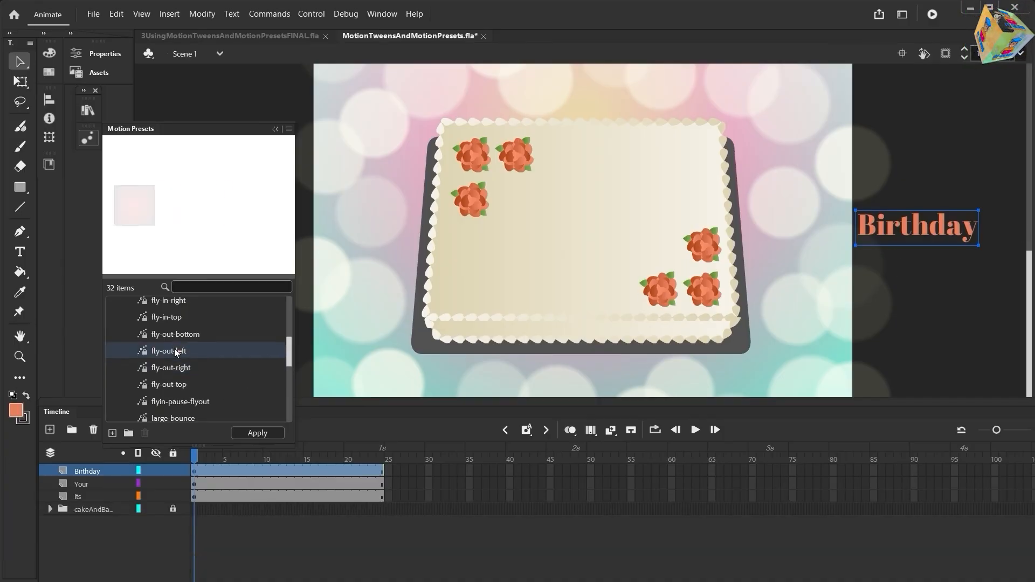
left_click(257, 433)
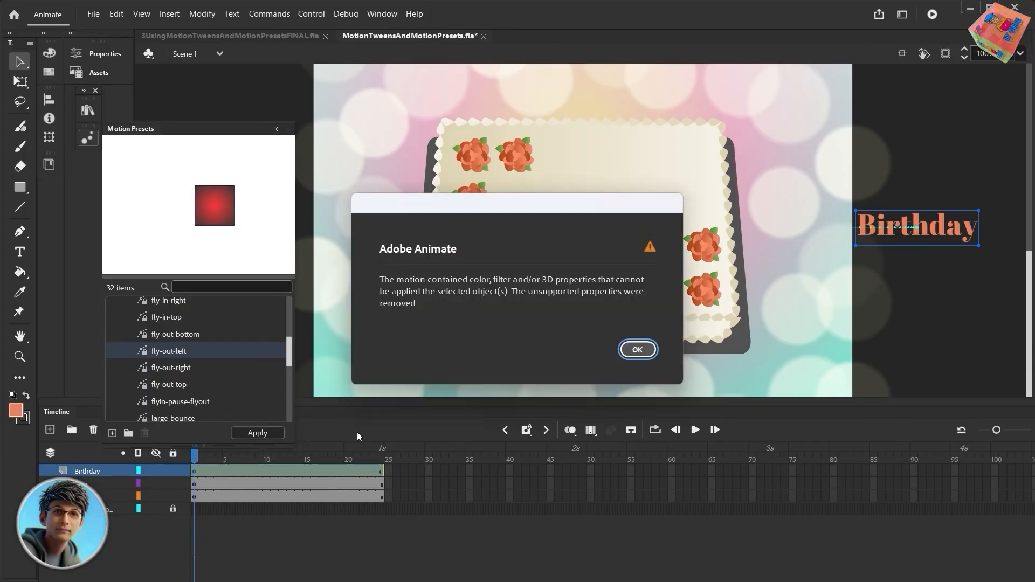
left_click(637, 350)
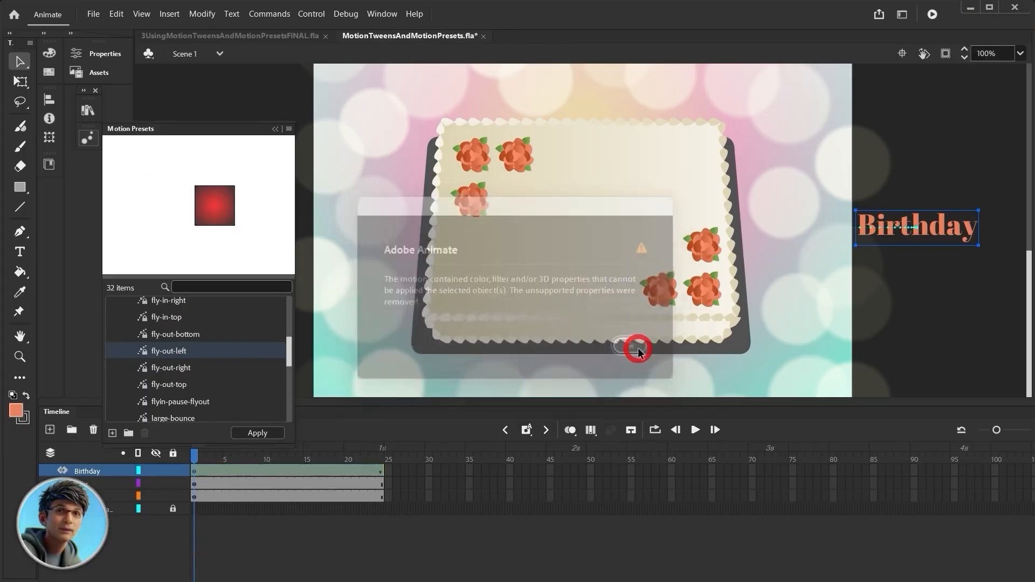
left_click_drag(195, 455, 410, 463)
left_click_drag(472, 474, 197, 447)
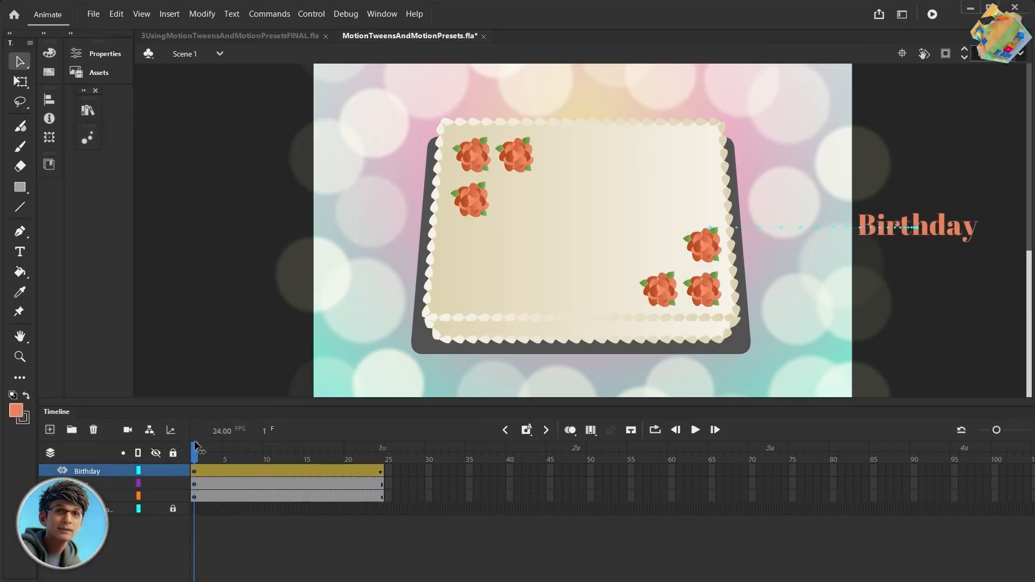
At frame 24, move the Birthday text farther left onto the cake, and check the tween back to frame 1
left_click(381, 473)
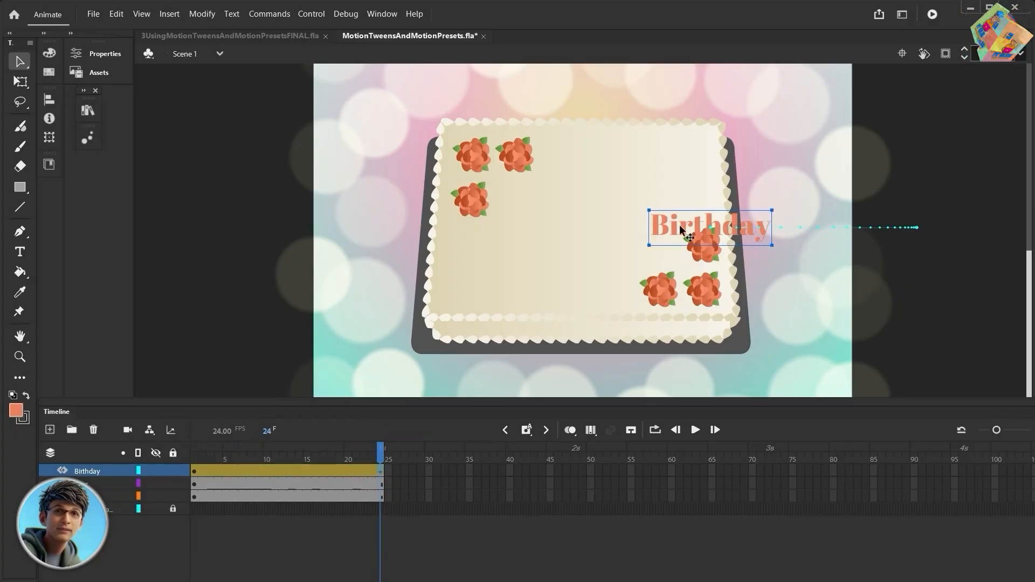
left_click_drag(683, 229, 597, 230)
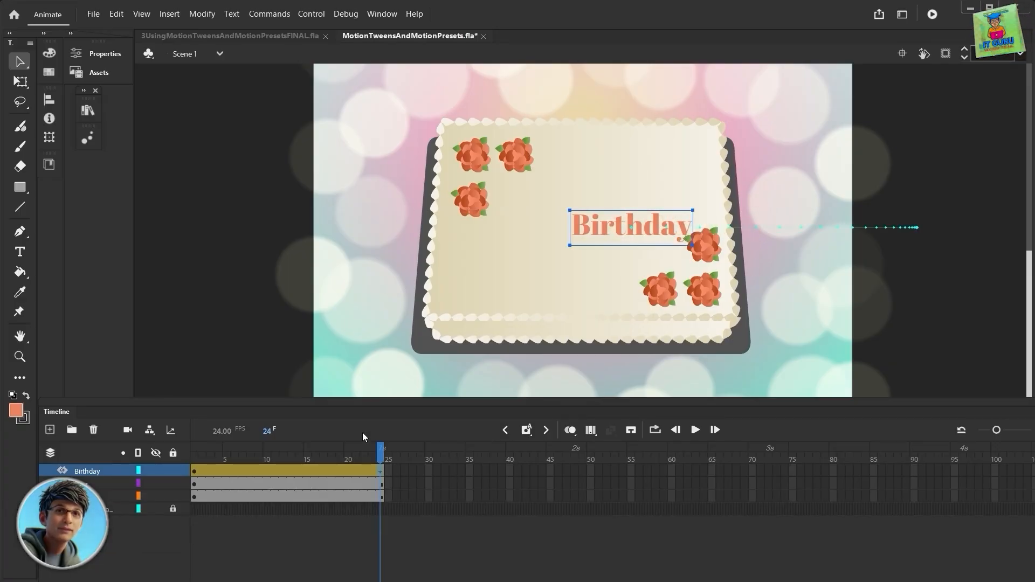
left_click_drag(380, 451, 407, 472)
left_click(194, 450)
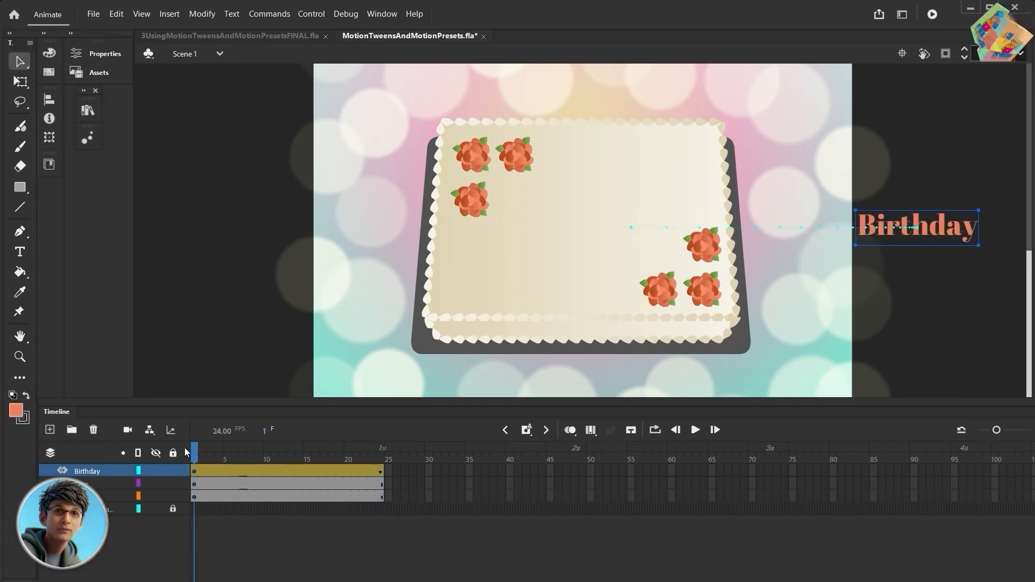
Apply the fly-in-top motion preset to the Its layer and scrub to frame 24 to check the motion
left_click(98, 496)
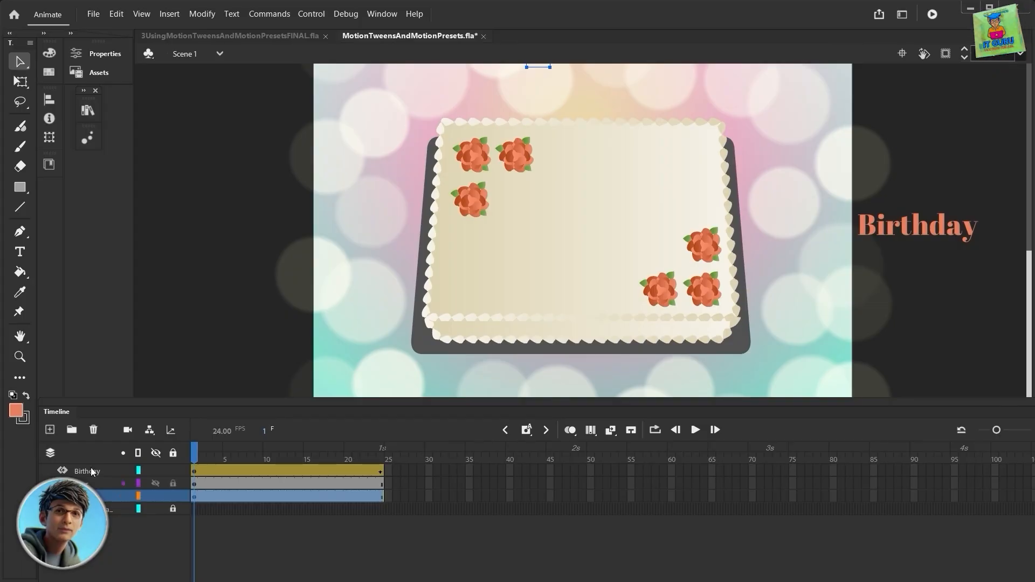
left_click(85, 144)
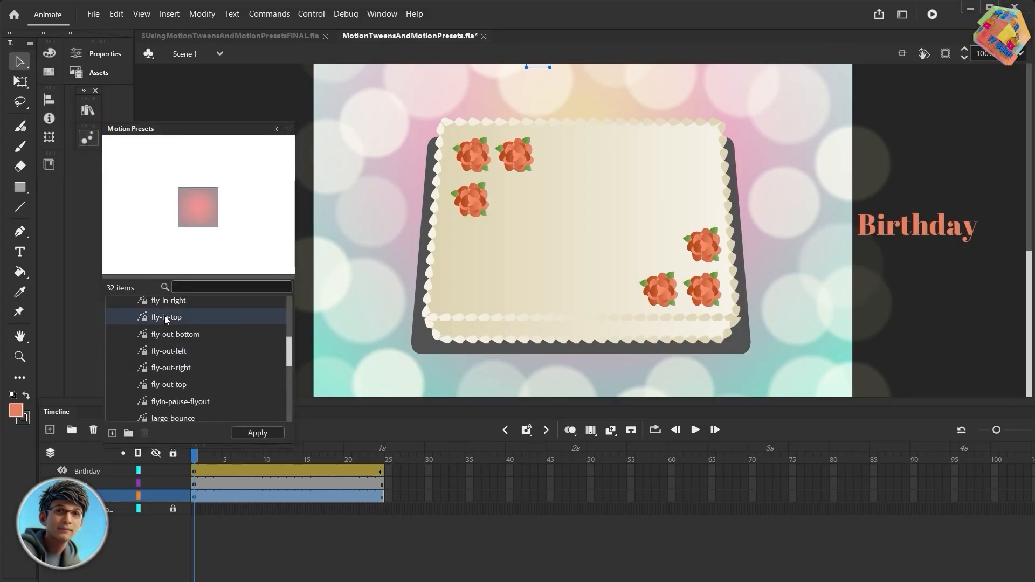
left_click(256, 432)
left_click(637, 349)
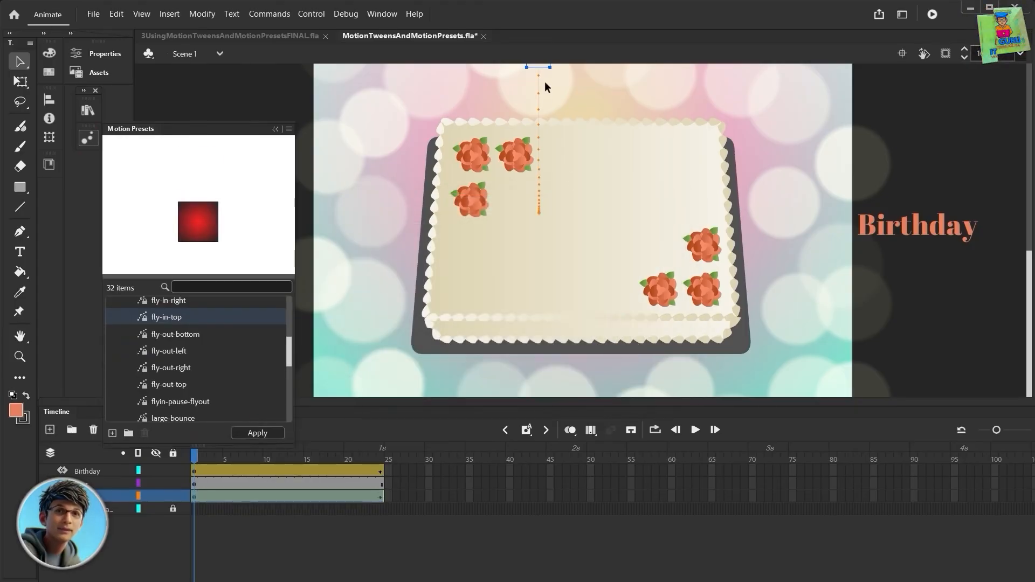
left_click_drag(192, 454, 404, 472)
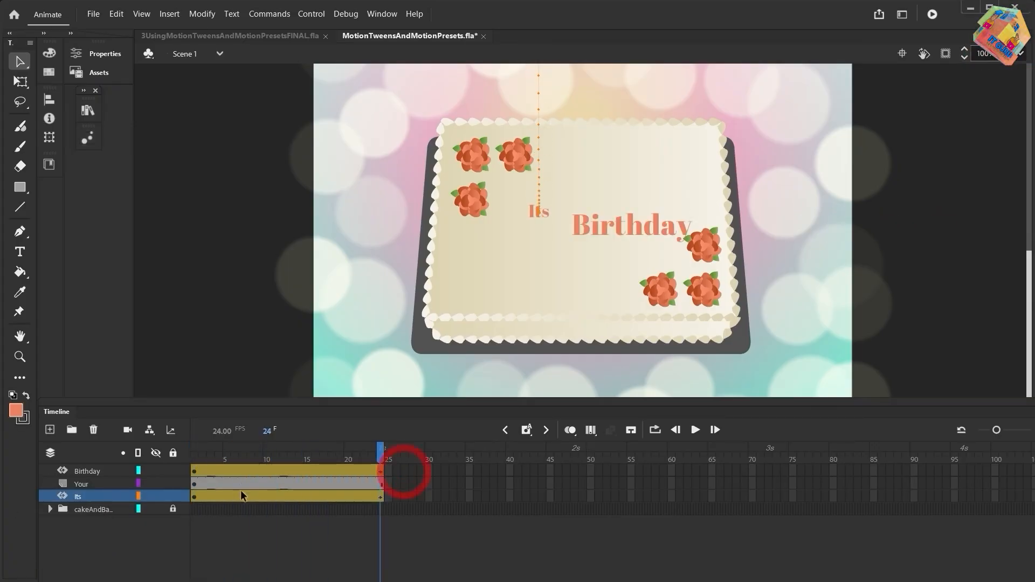
Apply the fly-out-top motion preset to the Your layer and scrub the timeline to check its motion
left_click(83, 485)
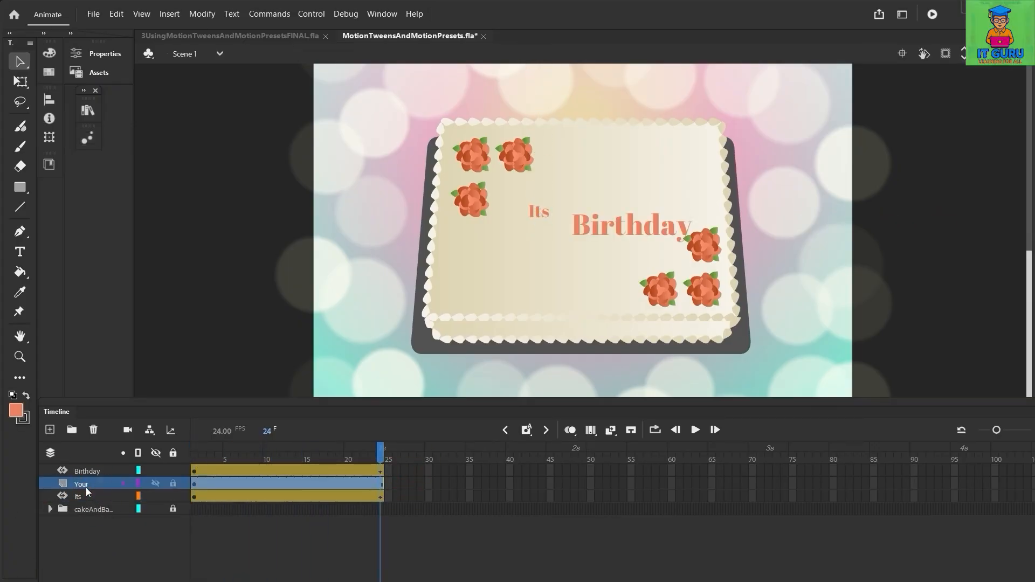
left_click(87, 139)
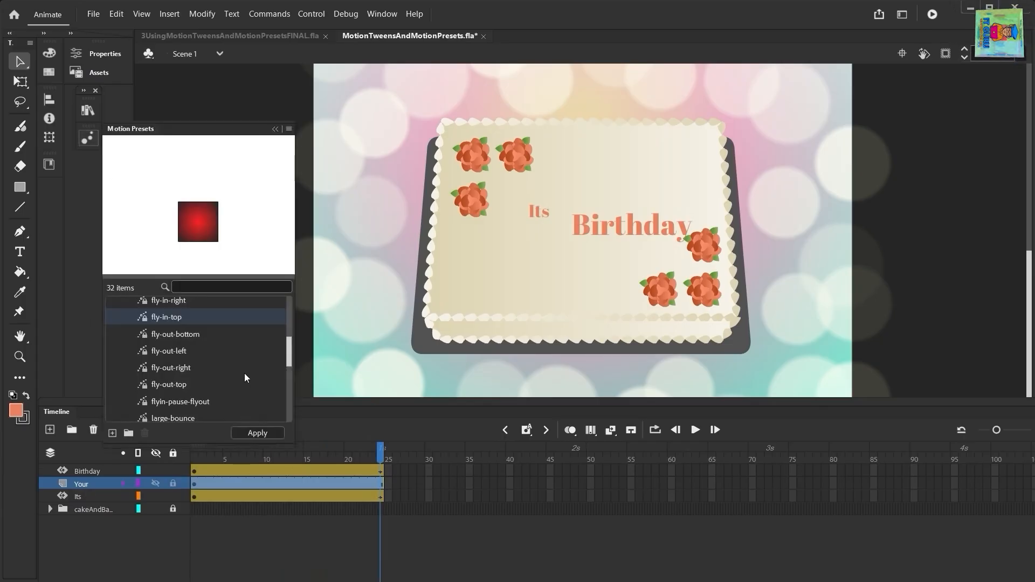
left_click(163, 384)
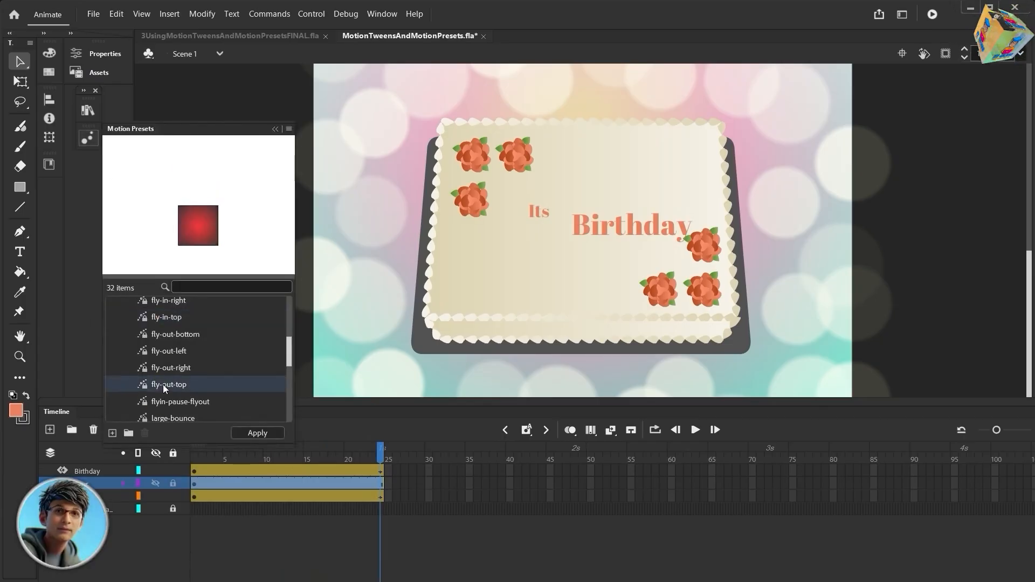
left_click(238, 429)
left_click(637, 349)
left_click_drag(387, 456, 411, 461)
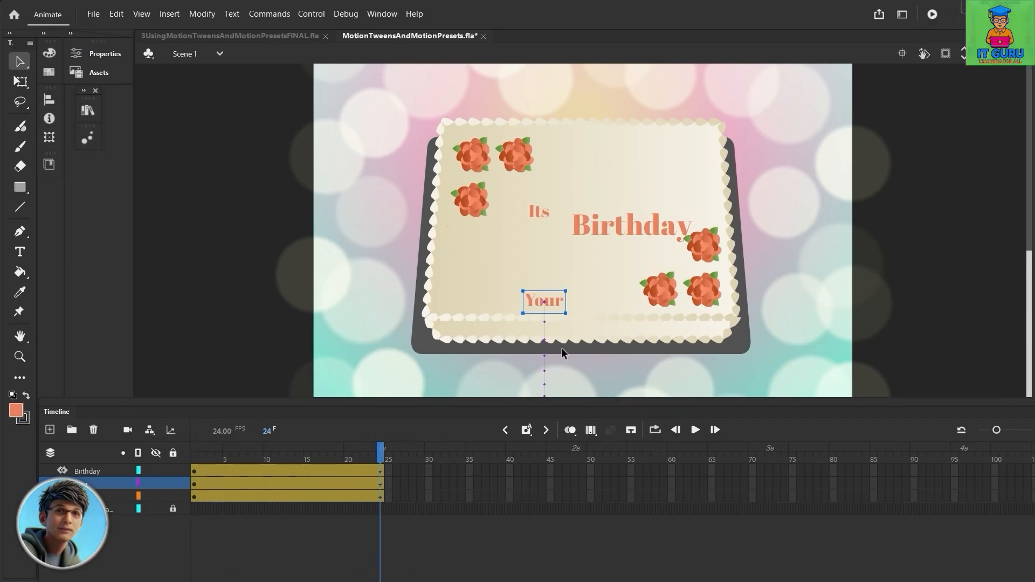
At frame 24, move the Your text straight up to just below Its, and shift the Birthday text left beside both words
left_click(379, 497)
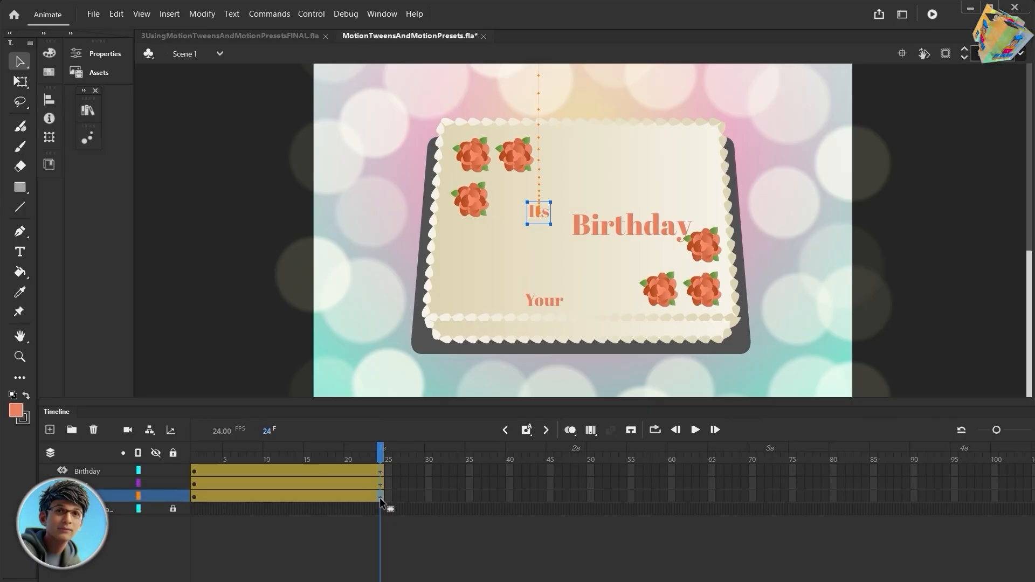
left_click(379, 485)
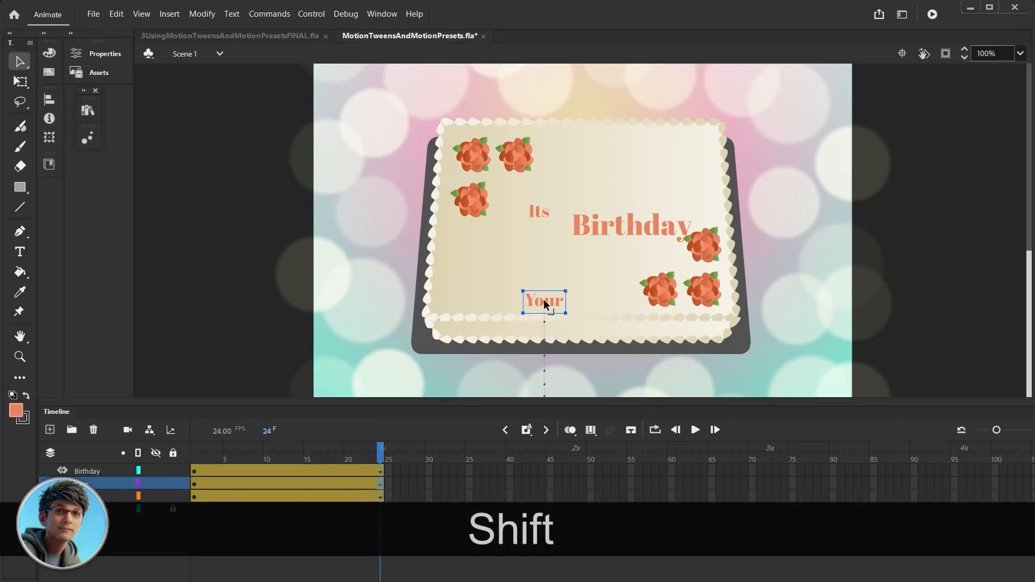
left_click_drag(555, 305, 552, 241)
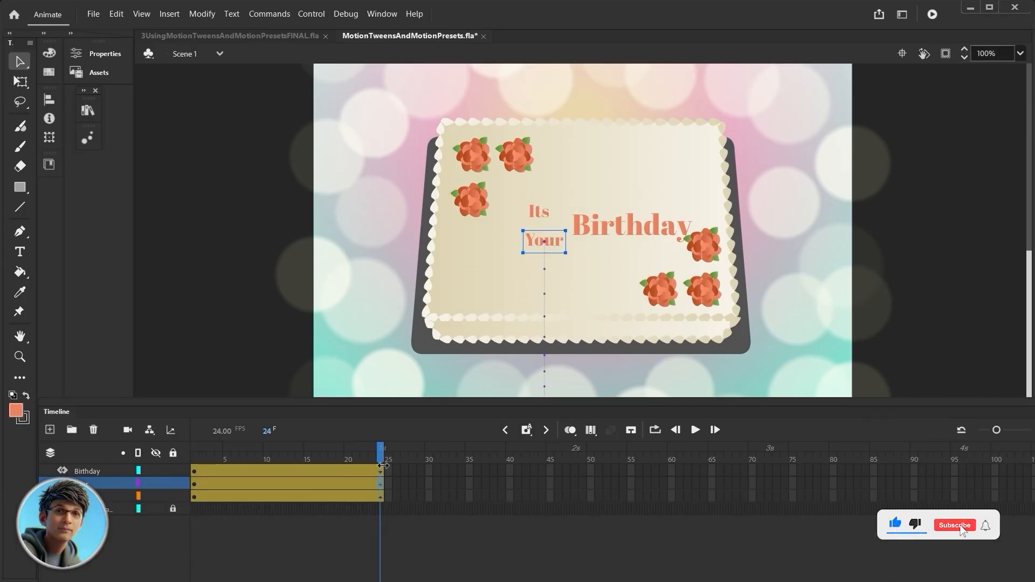
left_click(380, 471)
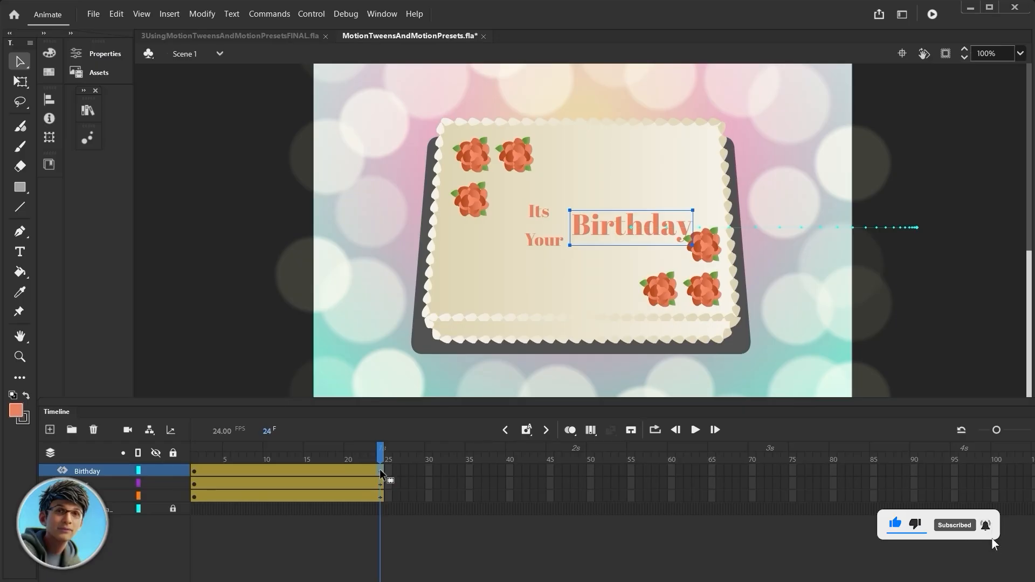
left_click_drag(605, 229, 584, 228)
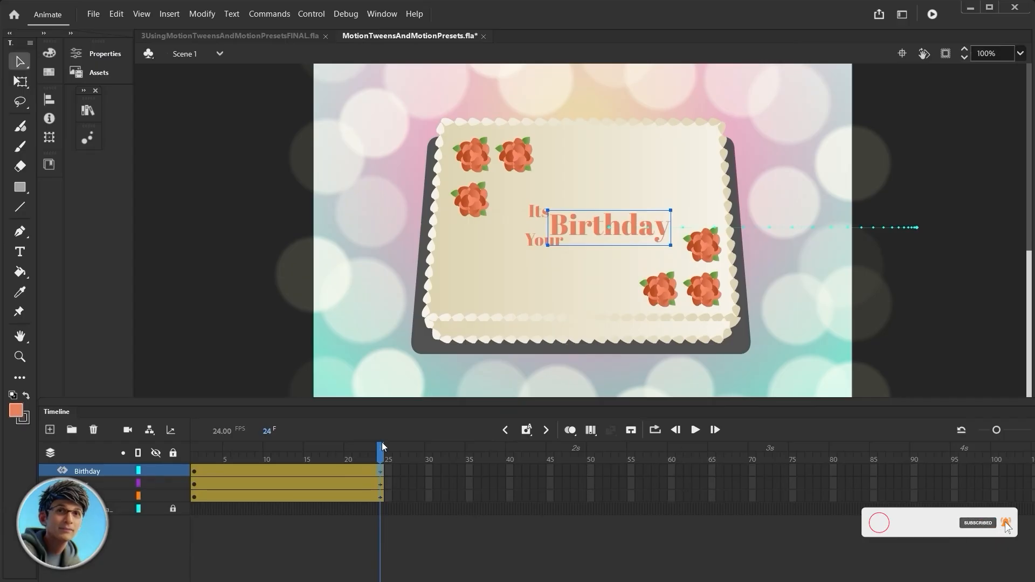
Return to frame 1 and play the animation to check how the three words fly in
left_click(695, 430)
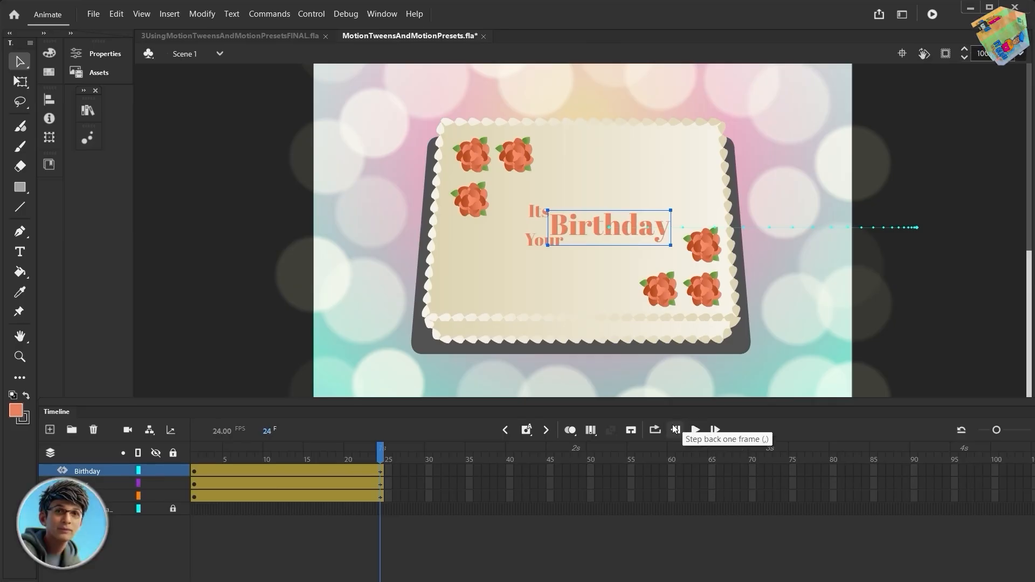
left_click_drag(380, 454, 193, 451)
left_click(696, 429)
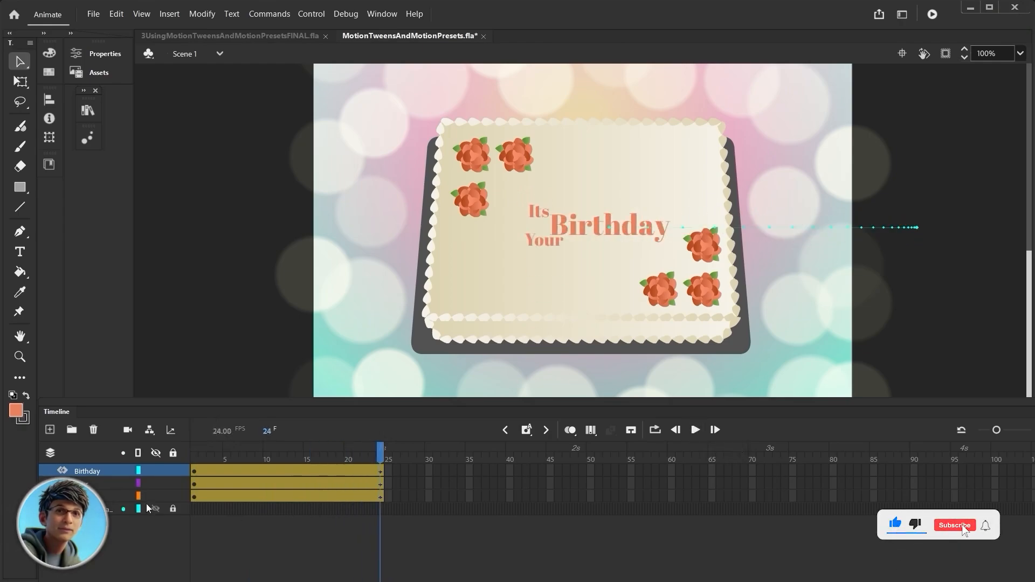
Expand the cake layer folder and extend all text and cake layers to frame 48 by inserting frames
left_click(52, 510)
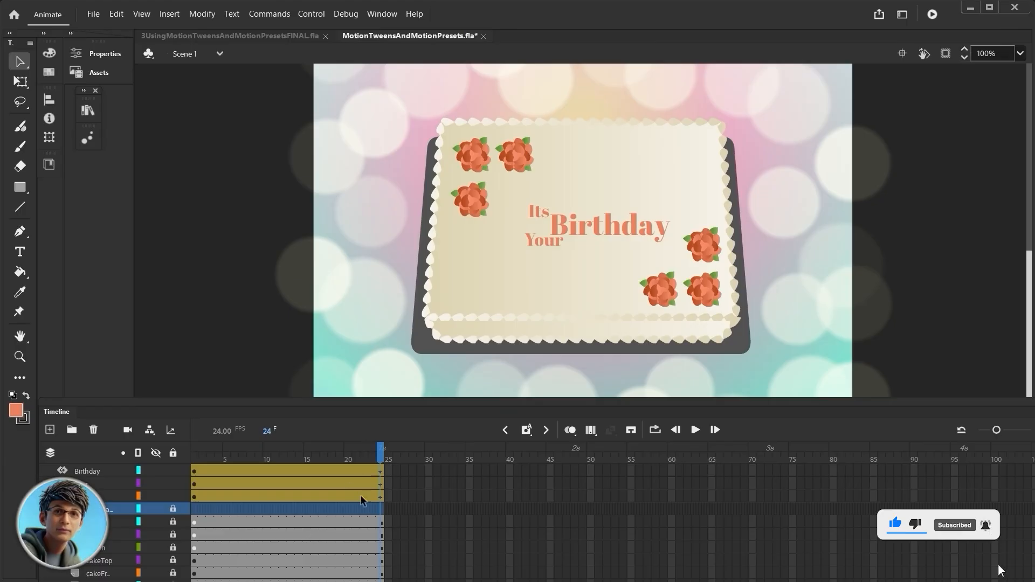
left_click(380, 448)
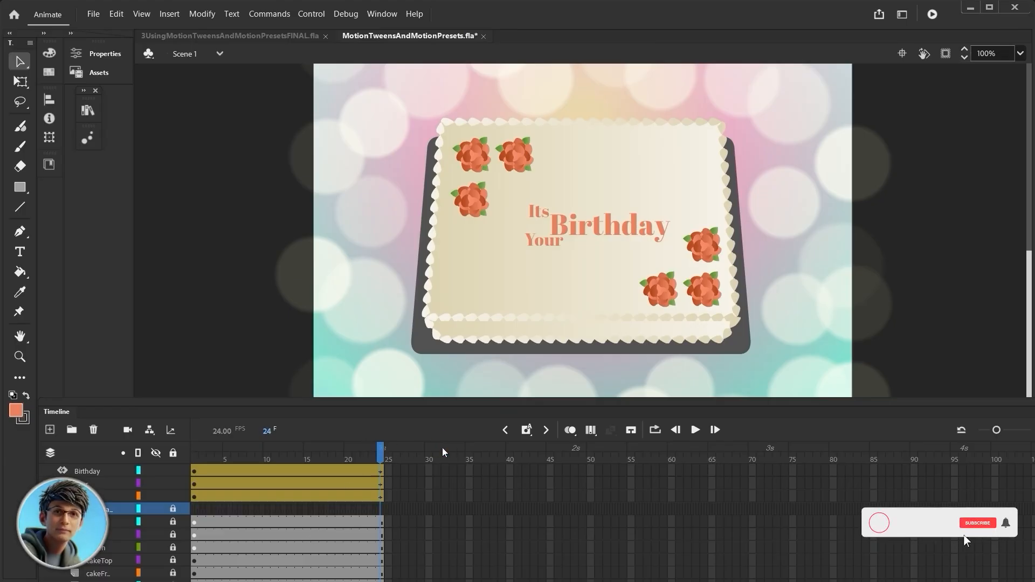
key("shift")
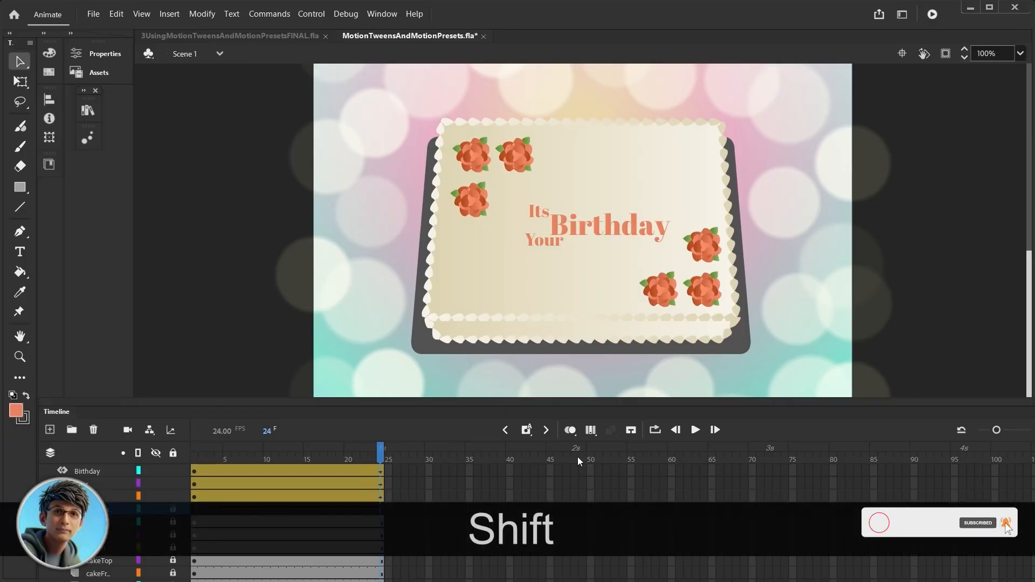
left_click(574, 470)
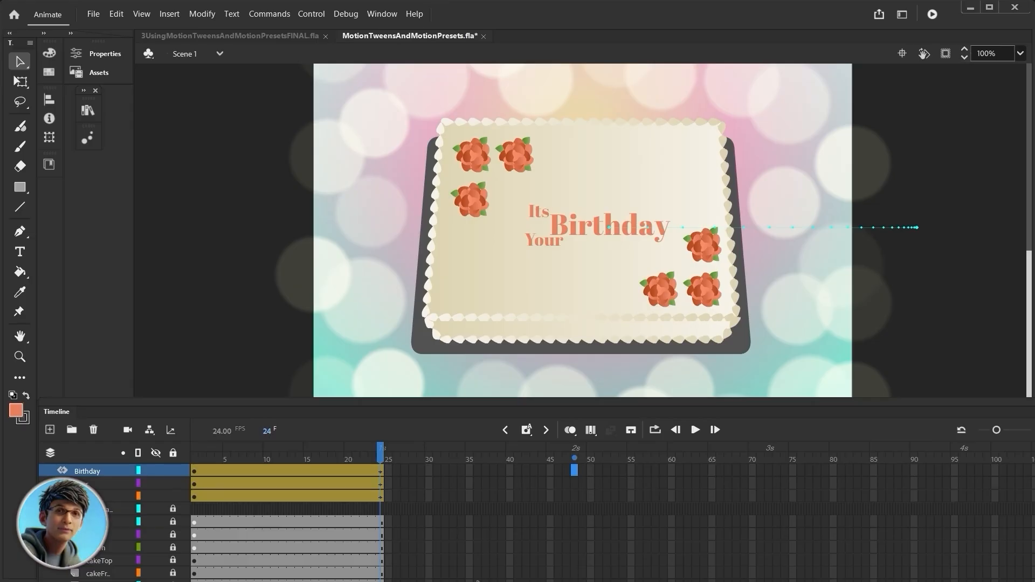
left_click_drag(400, 404, 403, 316)
left_click(579, 521, "shift")
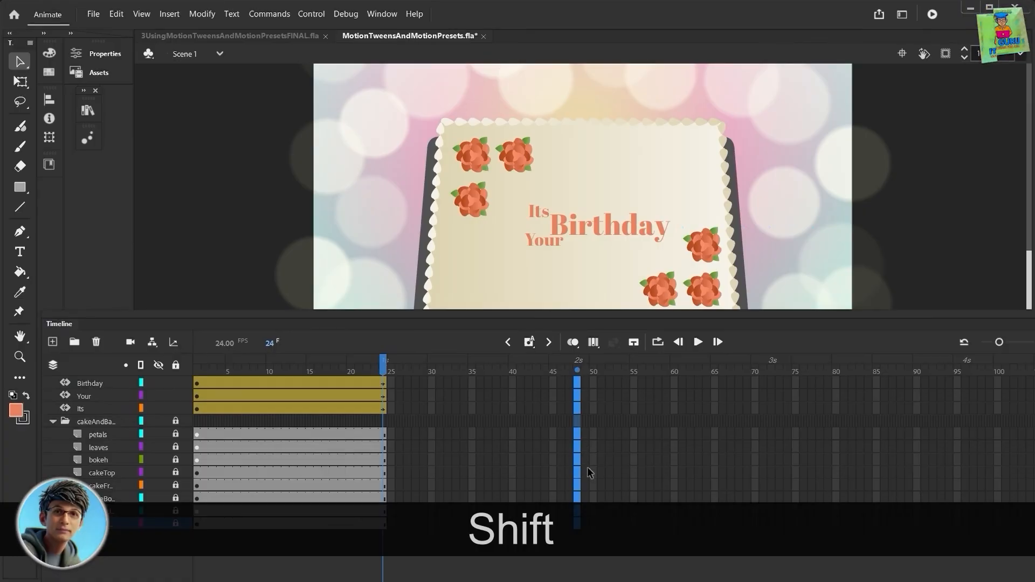
key("F5")
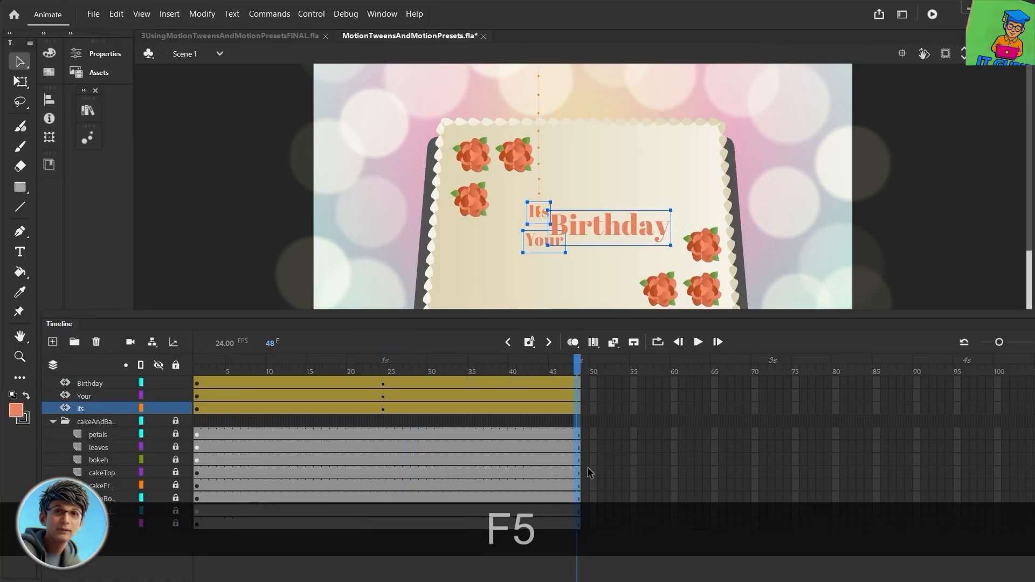
Rewind to frame 1 and play the extended animation through frame 48 to check it
left_click_drag(577, 369, 182, 397)
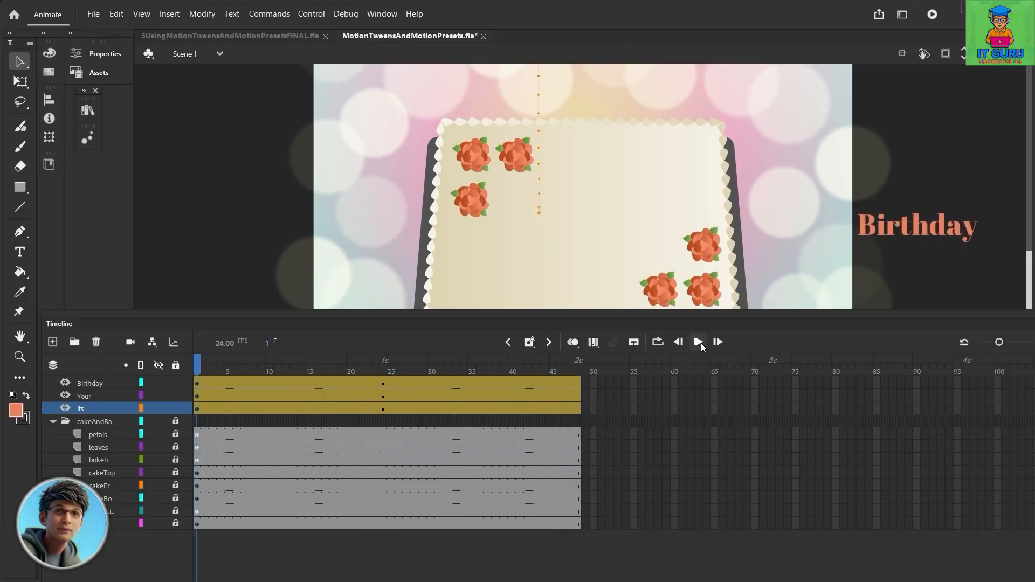
left_click(700, 343)
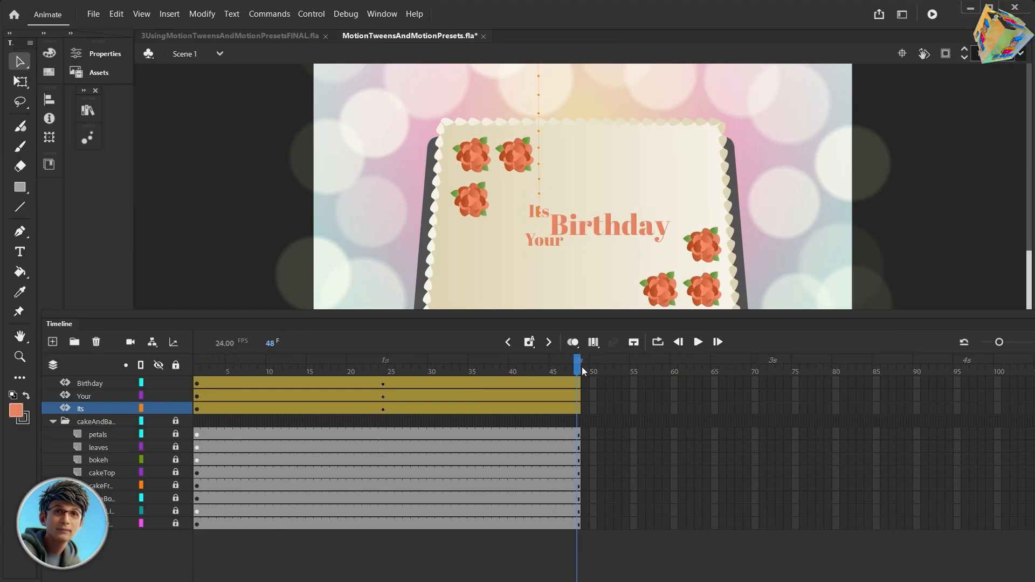
left_click_drag(579, 370, 578, 439)
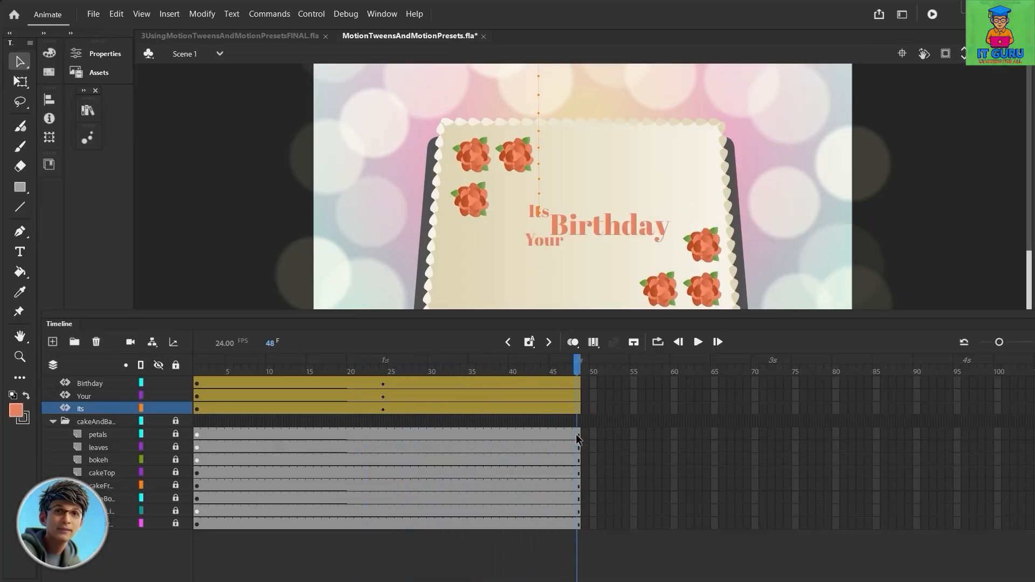